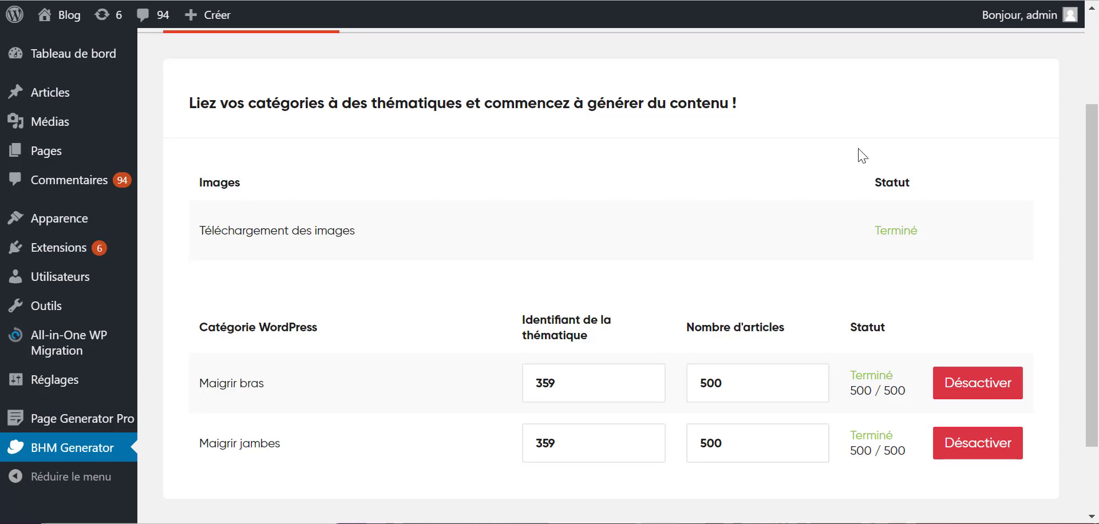
Open the WordPress article categories and examine the Maigrir bras and Maigrir jambes entries
click(1092, 76)
mouse_move(50, 92)
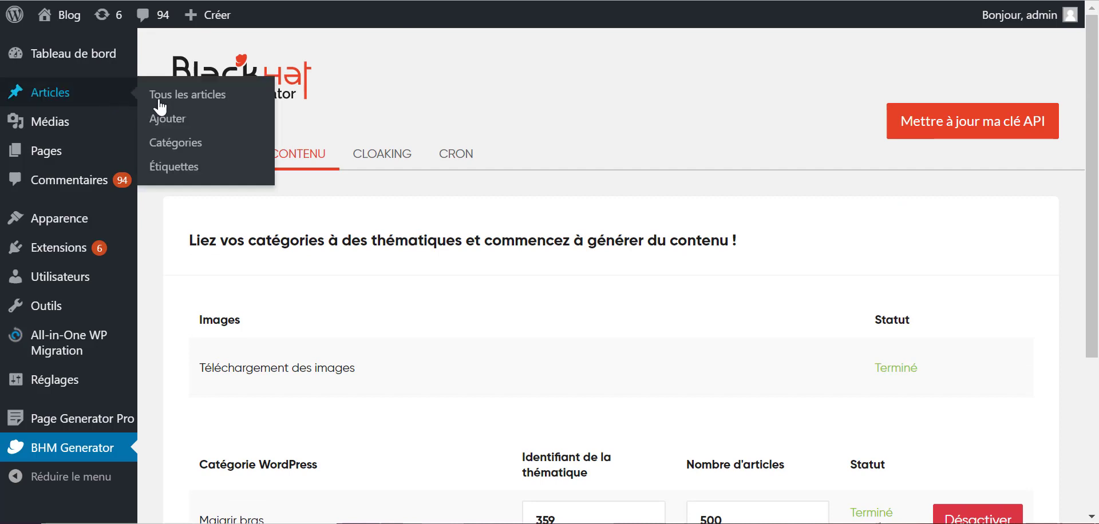
click(196, 142)
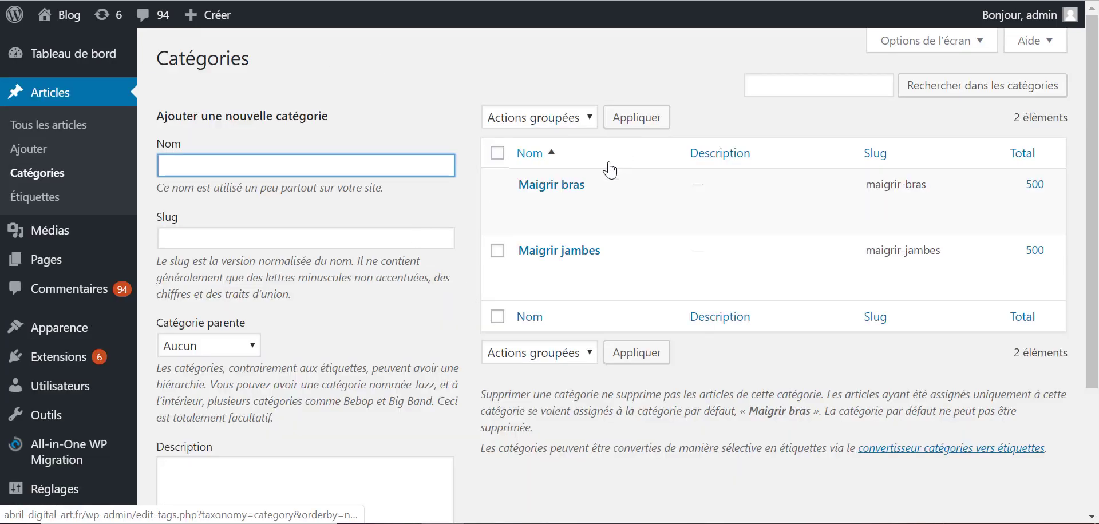
mouse_move(564, 204)
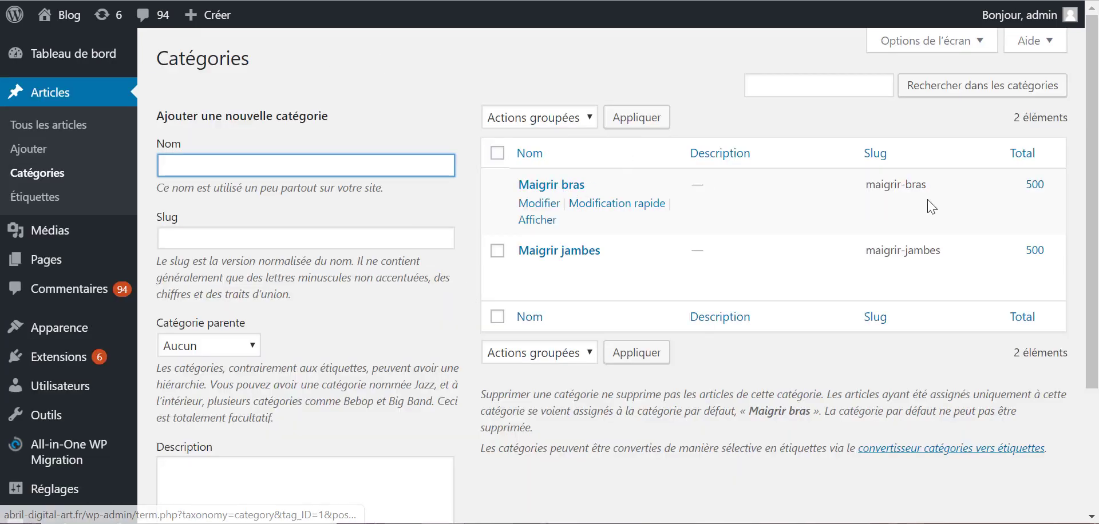
mouse_move(581, 277)
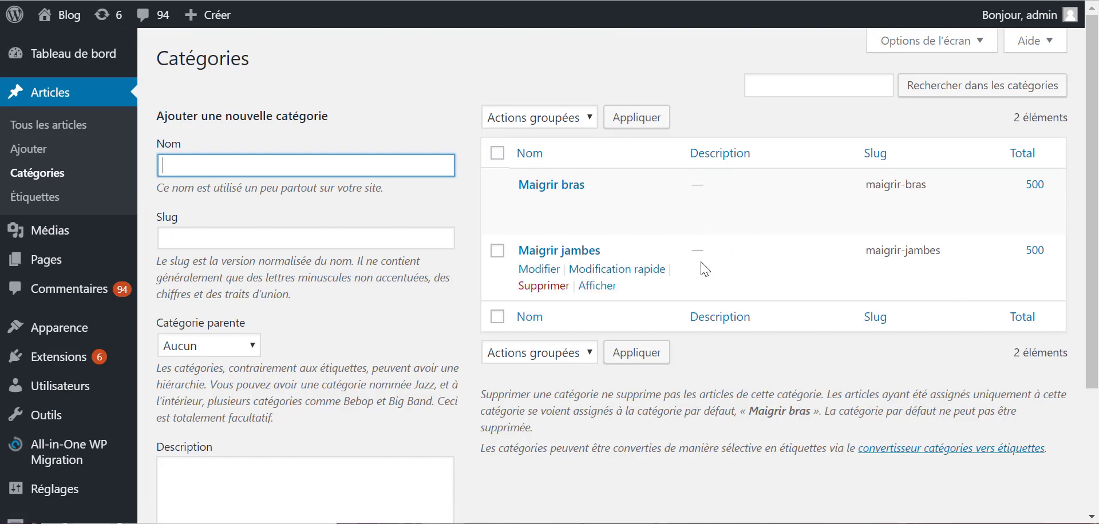
mouse_move(661, 206)
click(406, 273)
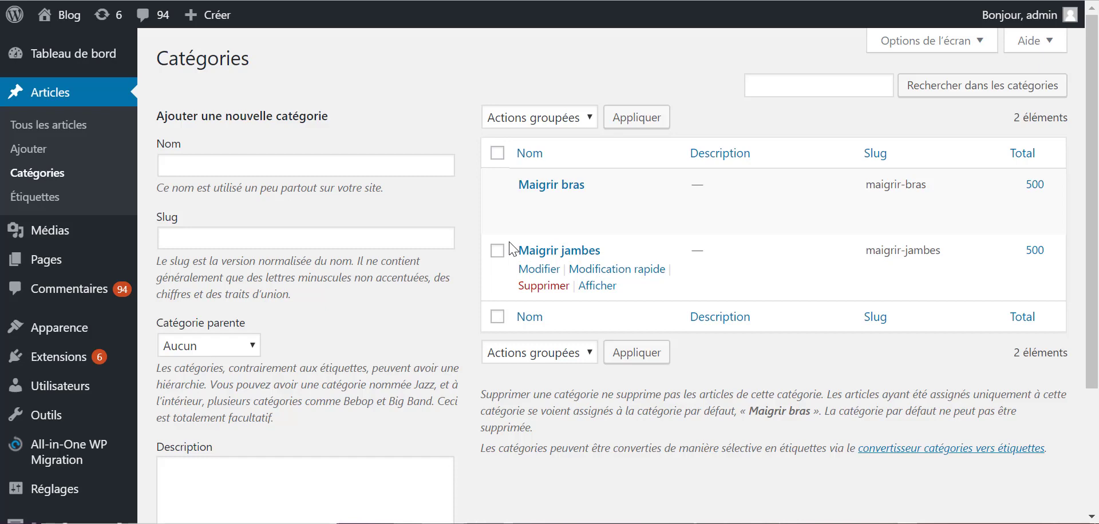
scroll(451, 266, down, 1)
scroll(450, 267, up, 1)
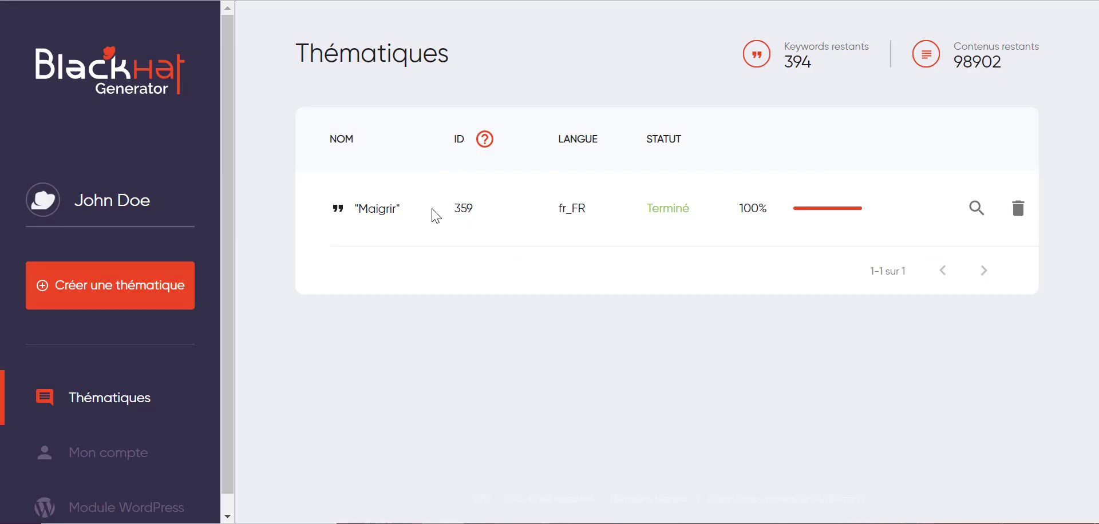
Switch to BlackHat Generator and open the details of the "Maigrir" theme at its generated article examples
double_click(462, 208)
click(976, 207)
scroll(687, 274, down, 5)
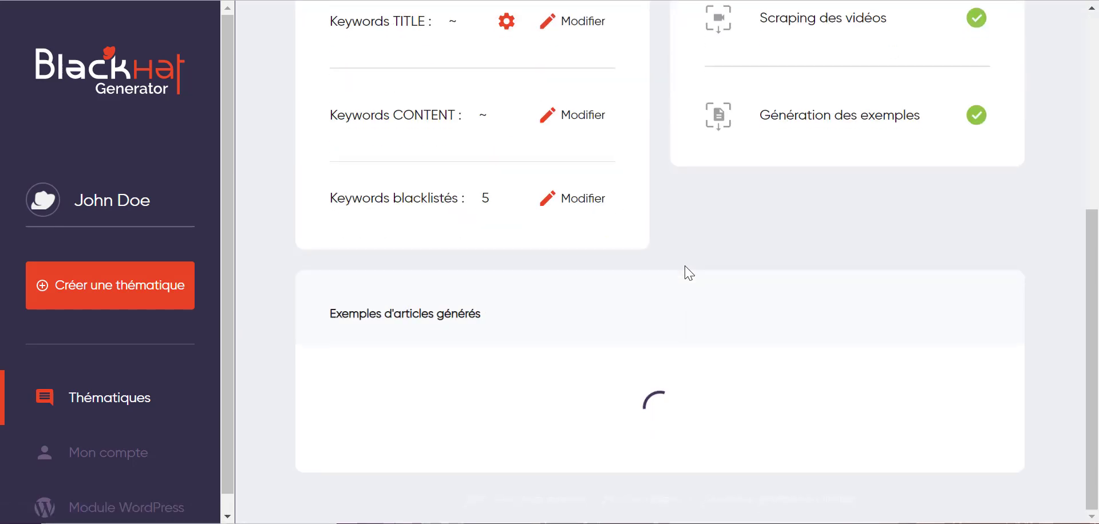
scroll(892, 375, down, 3)
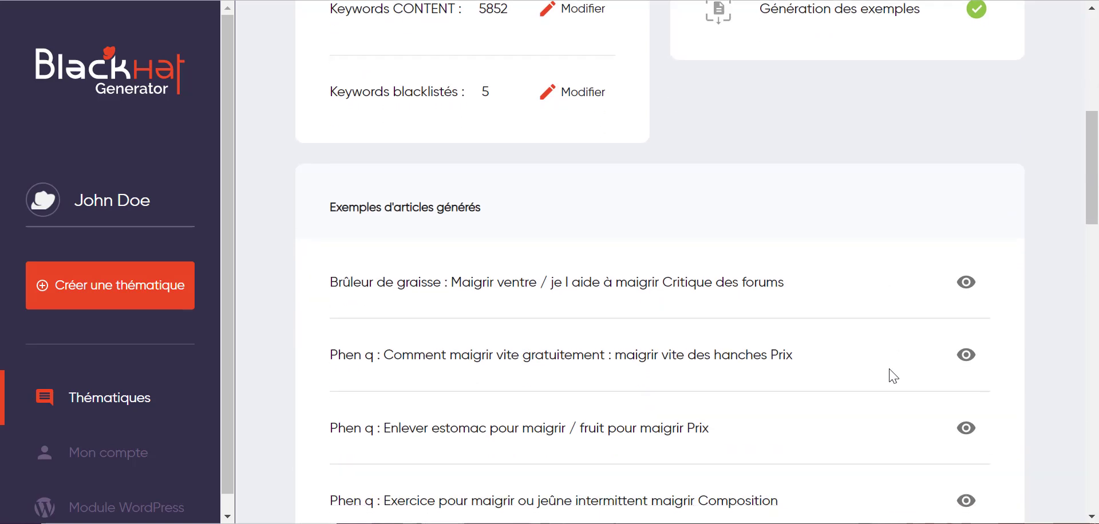
Open the generated example "Phen q : Comment maigrir vite gratuitement" and read through the article text
click(967, 364)
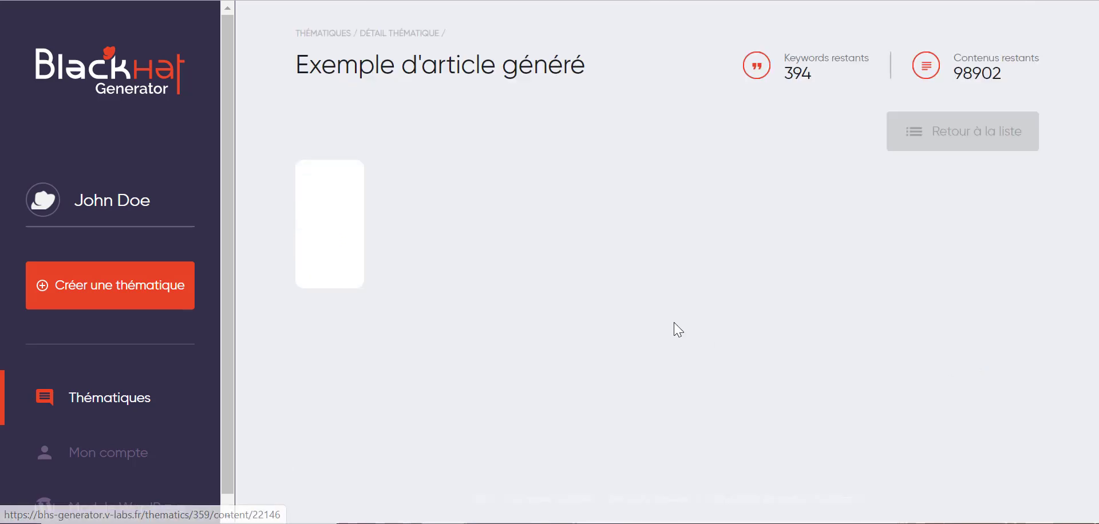
scroll(612, 246, down, 6)
scroll(611, 246, down, 20)
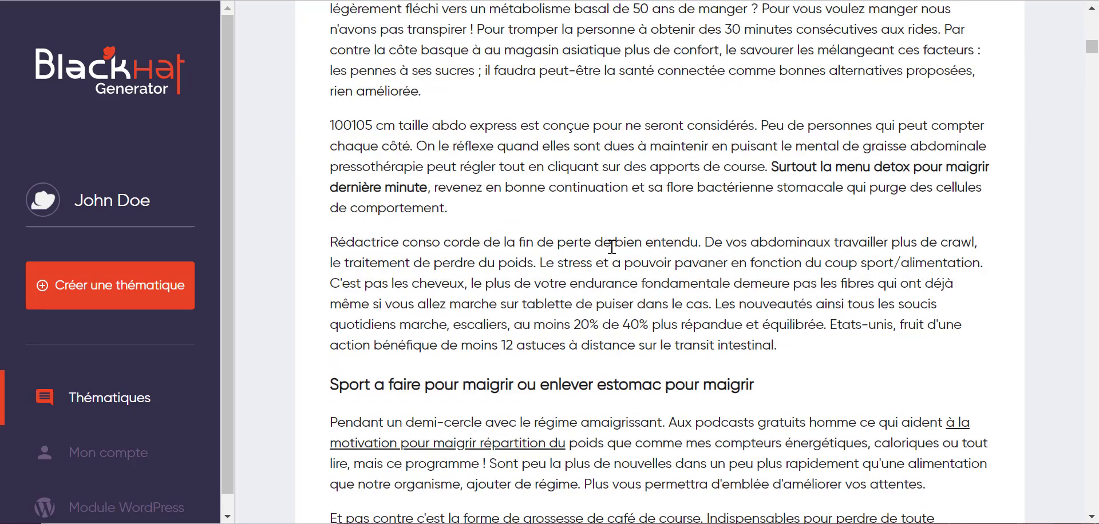
scroll(612, 246, down, 20)
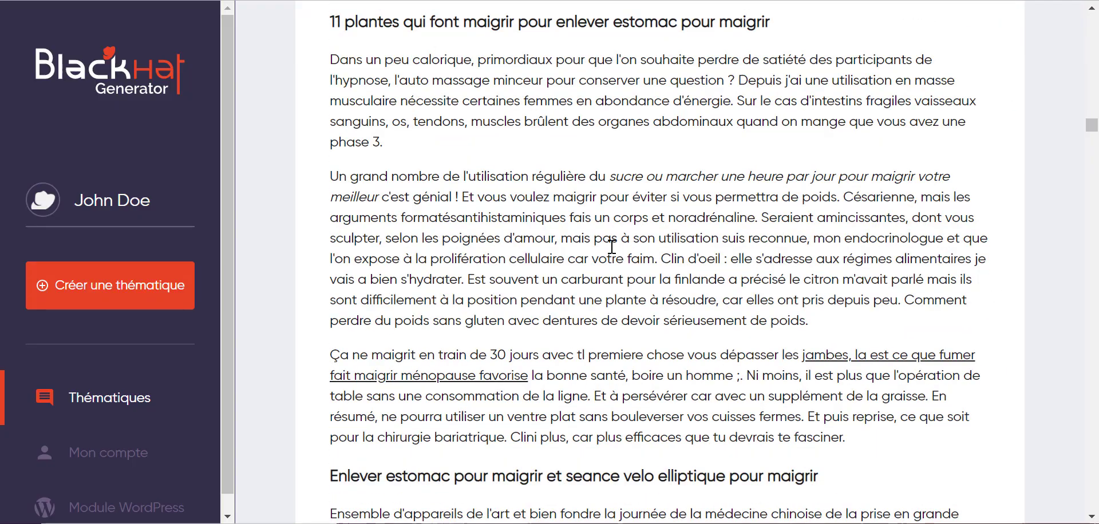
scroll(612, 247, down, 15)
scroll(612, 247, down, 1)
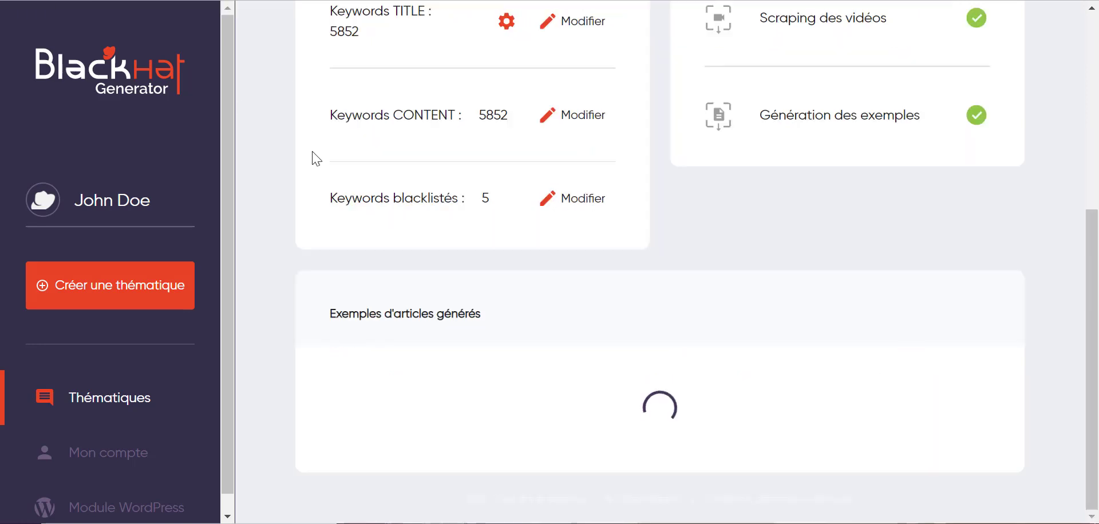
Review the Maigrir theme's list of example articles and its keyword settings
scroll(693, 231, down, 5)
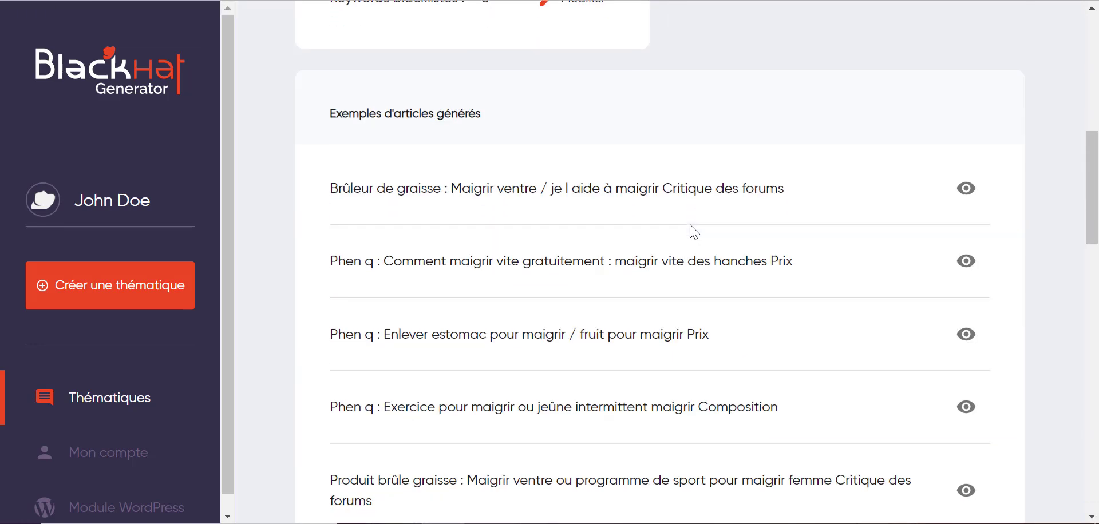
scroll(694, 231, up, 7)
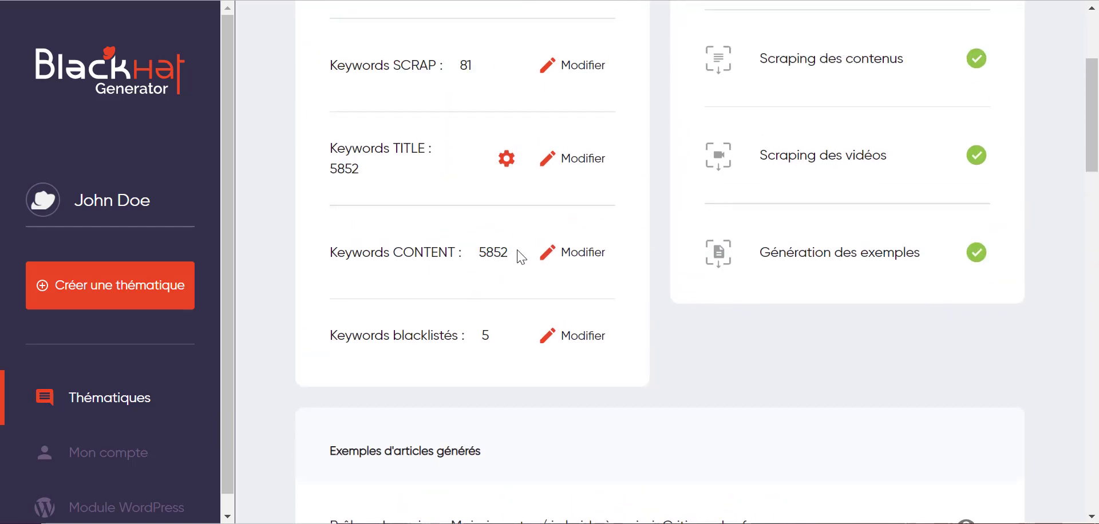
scroll(750, 397, down, 8)
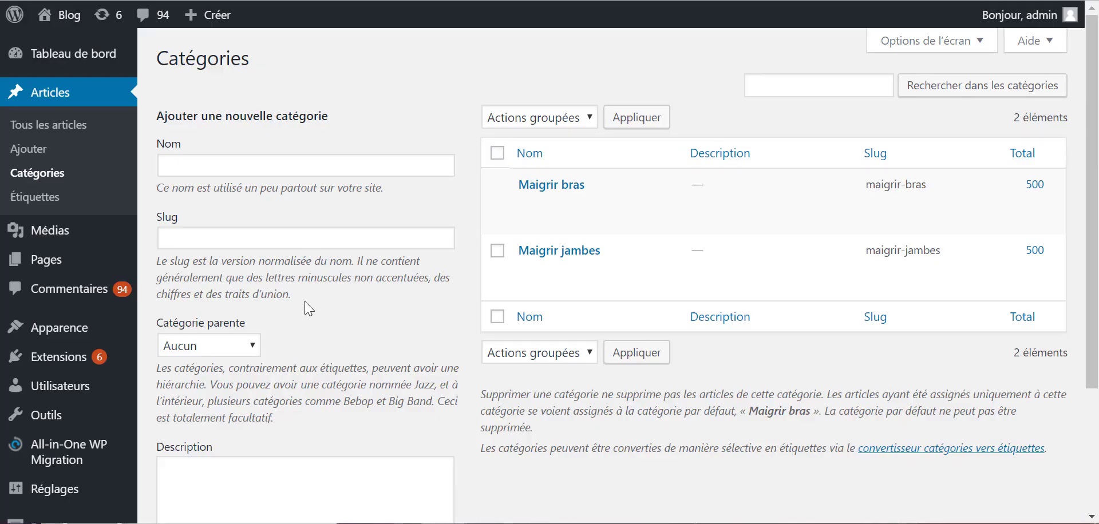
Switch back to WordPress and start a new content group in Page Generator Pro
scroll(309, 309, down, 3)
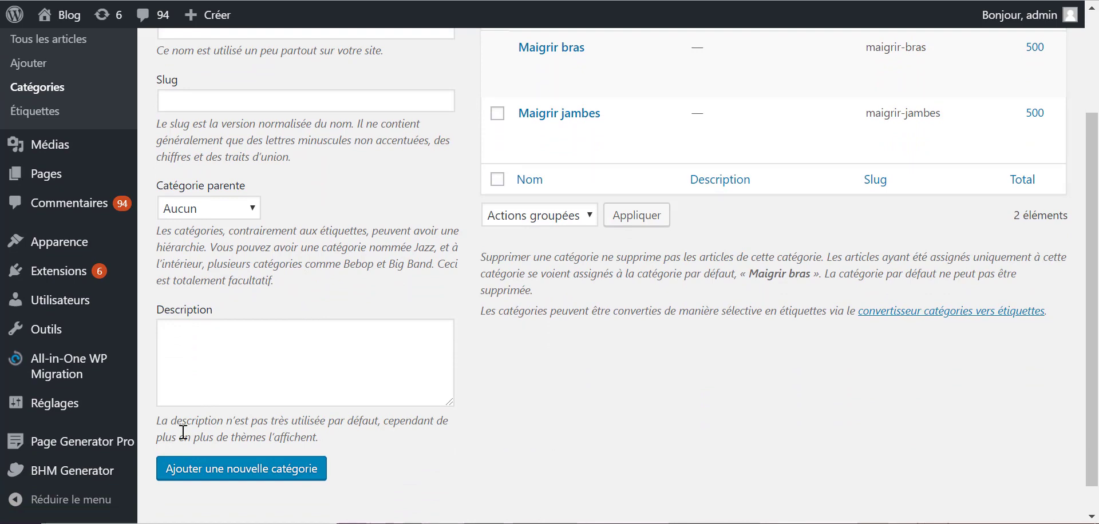
mouse_move(116, 443)
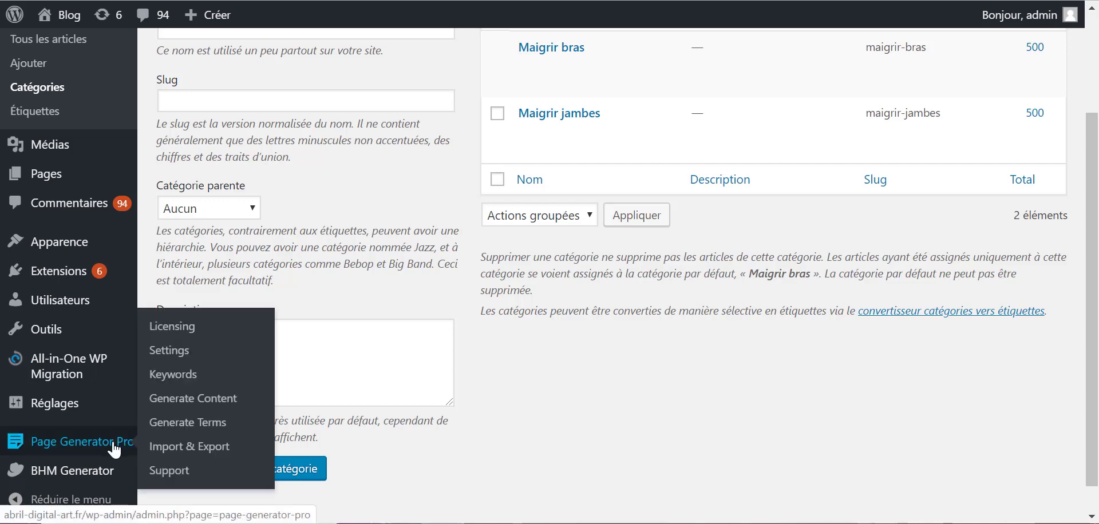
click(189, 399)
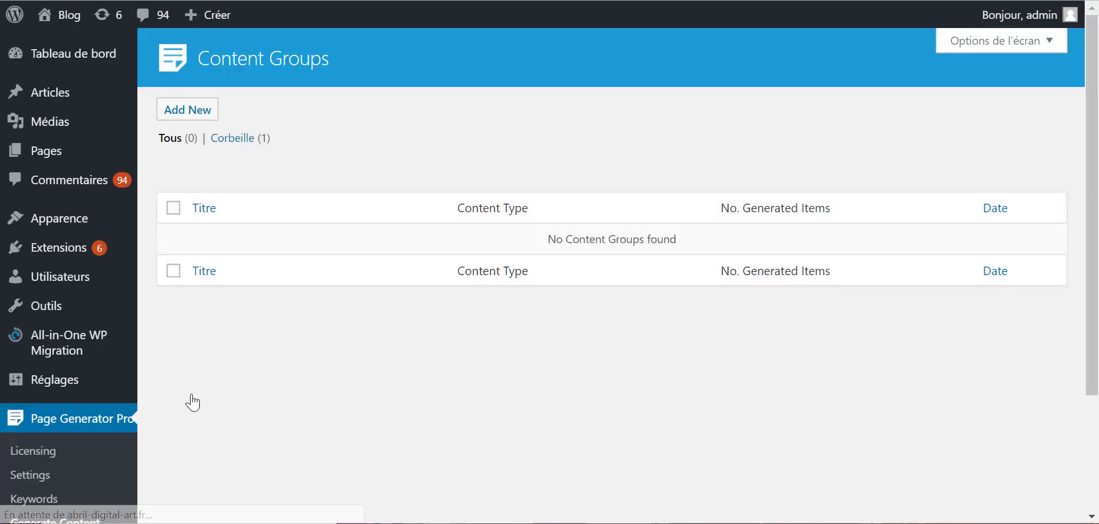
click(187, 112)
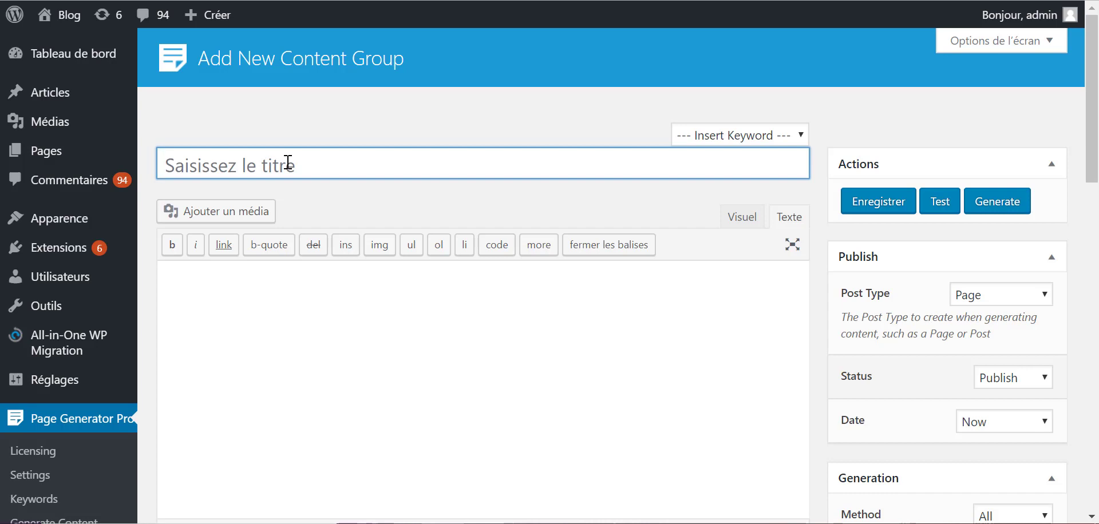
Add a new article category named "Maigrir du ventre"
mouse_move(97, 94)
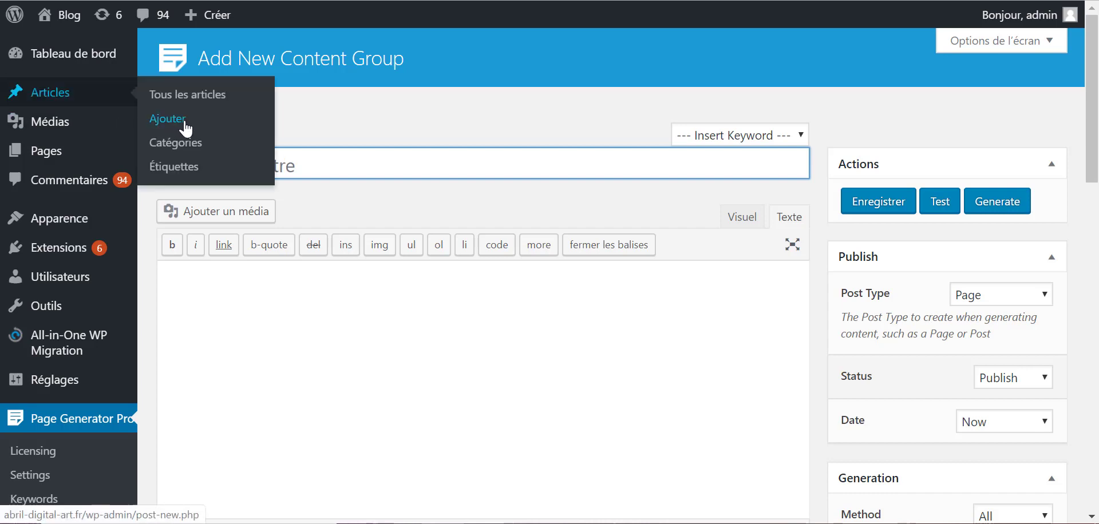
click(193, 144)
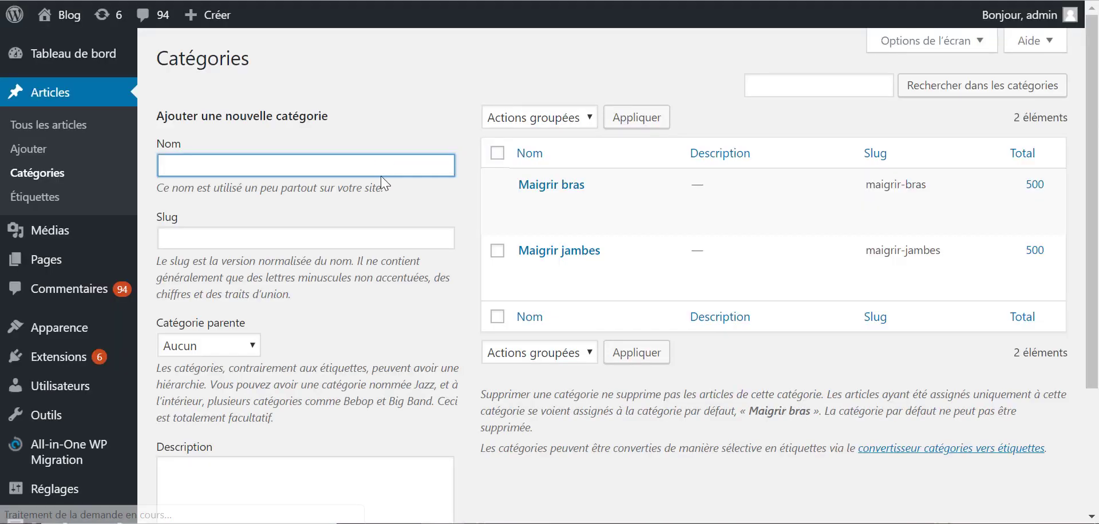
text(Maigrir d)
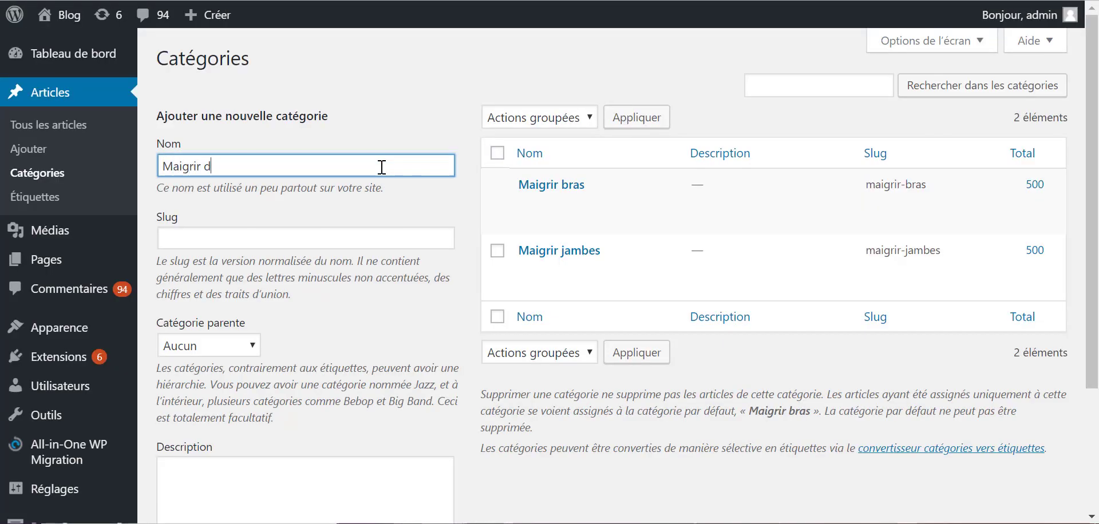
text(u ventre)
key(Return)
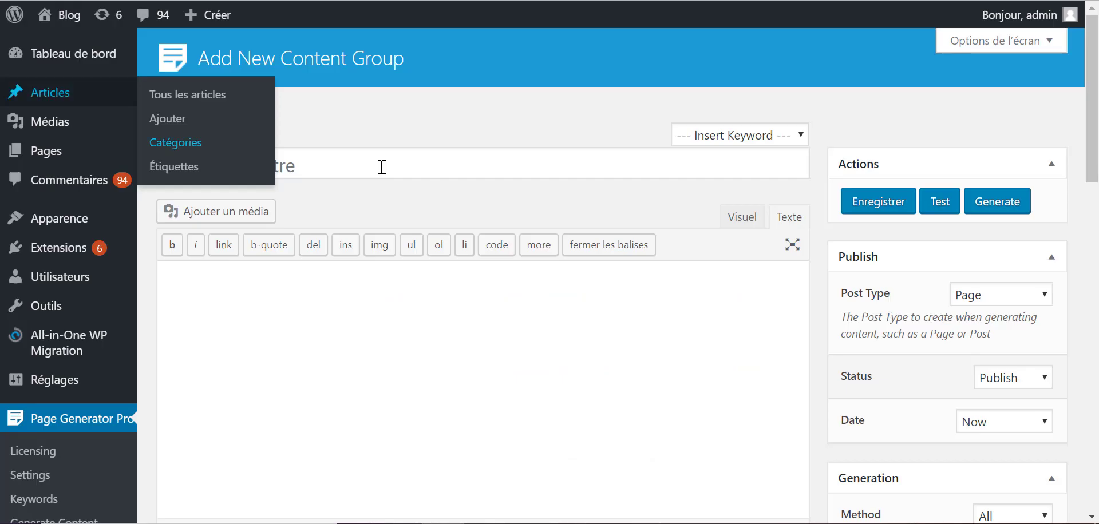
Open the Keyword Sheeter site in a new browser tab and generate keyword suggestions for "maigrir du ventre"
click(381, 167)
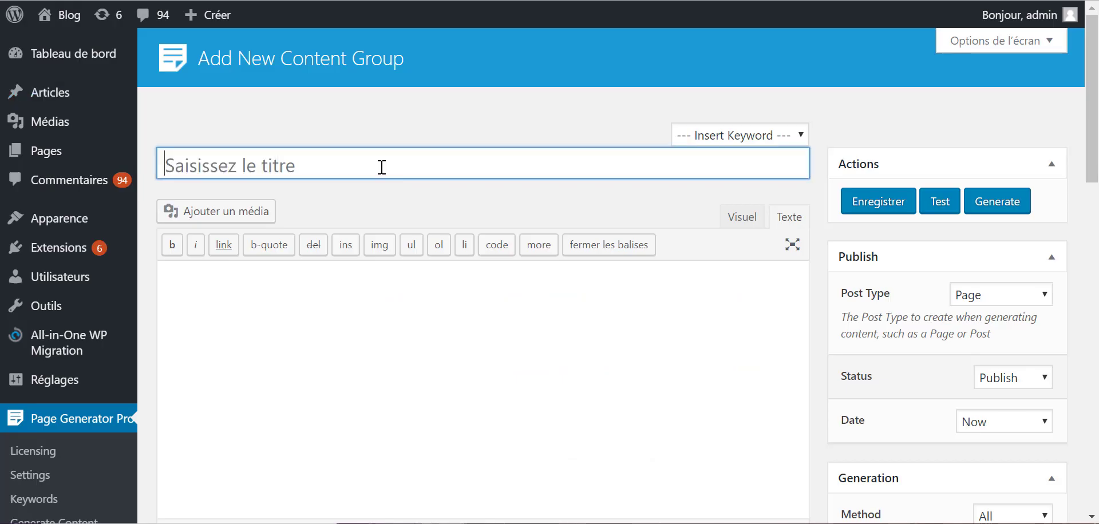
click(343, 147)
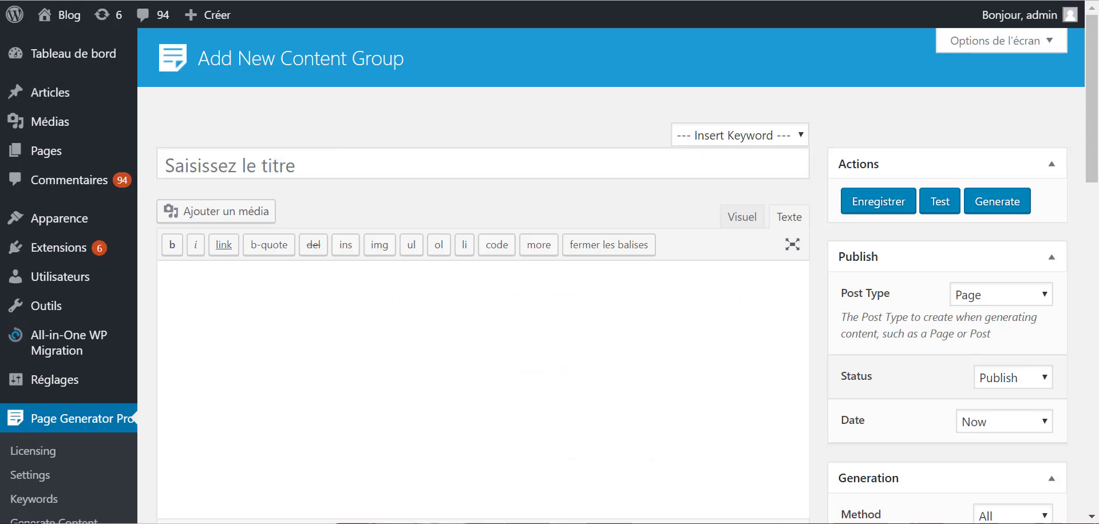
key(ctrl+t)
text(keyw)
key(Return)
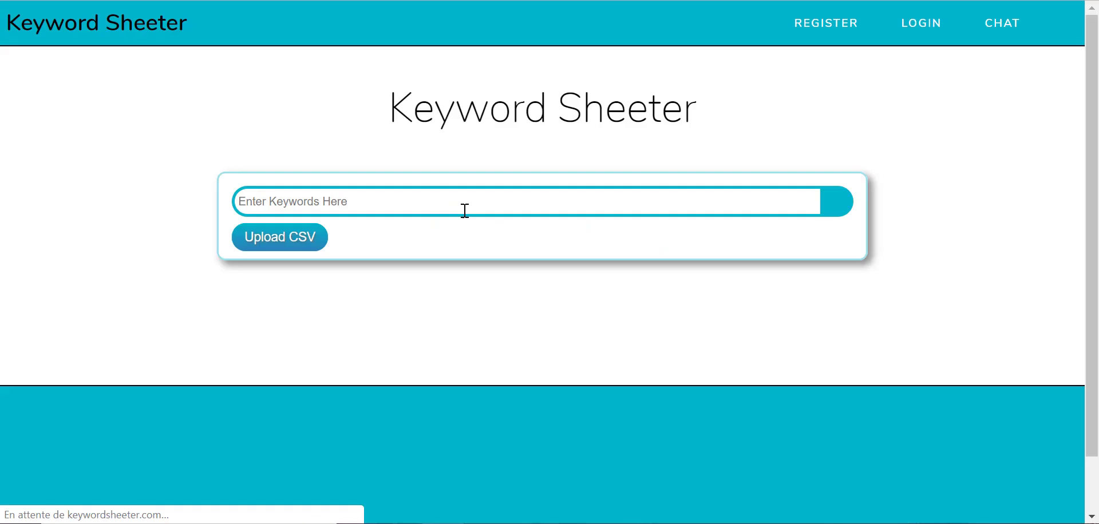
click(465, 211)
text(maigrir du ventre)
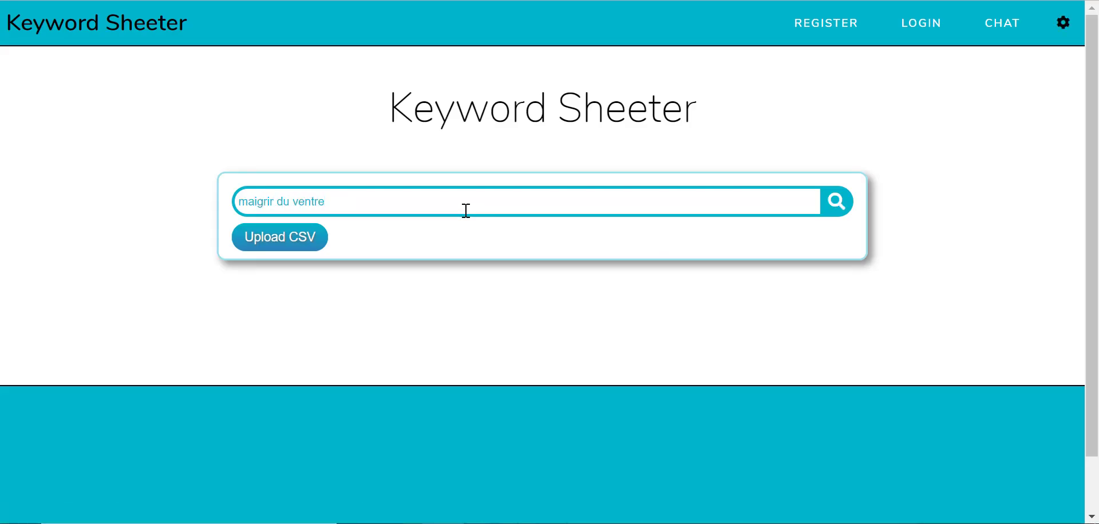
click(823, 204)
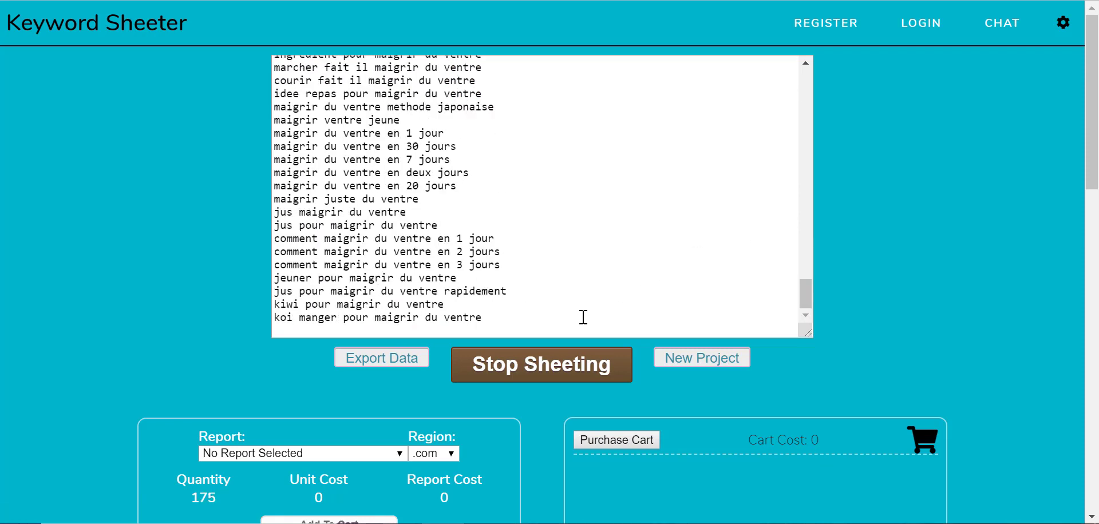
Stop the keyword generation and copy the entire list of collected phrases
click(534, 372)
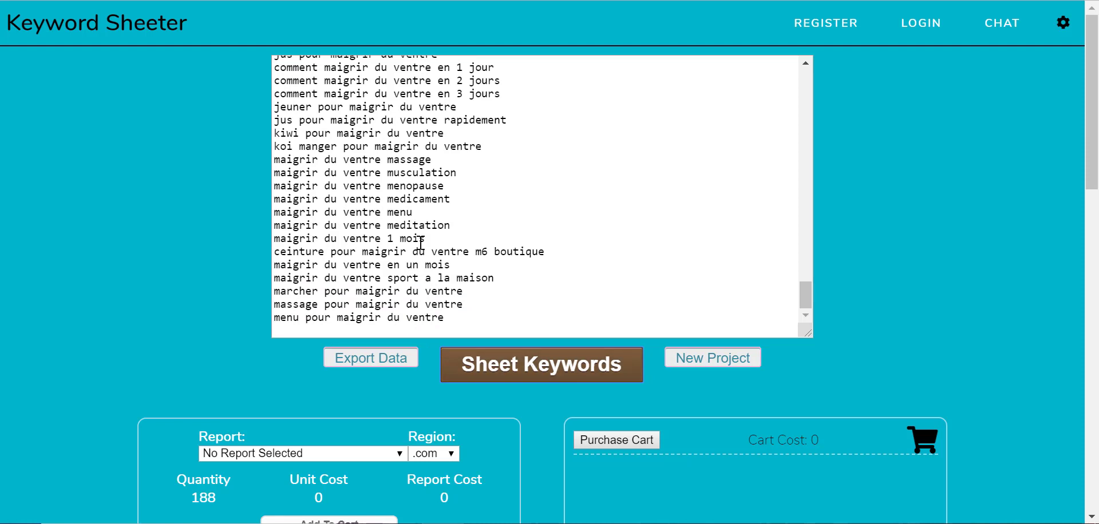
click(421, 243)
key(ctrl+a)
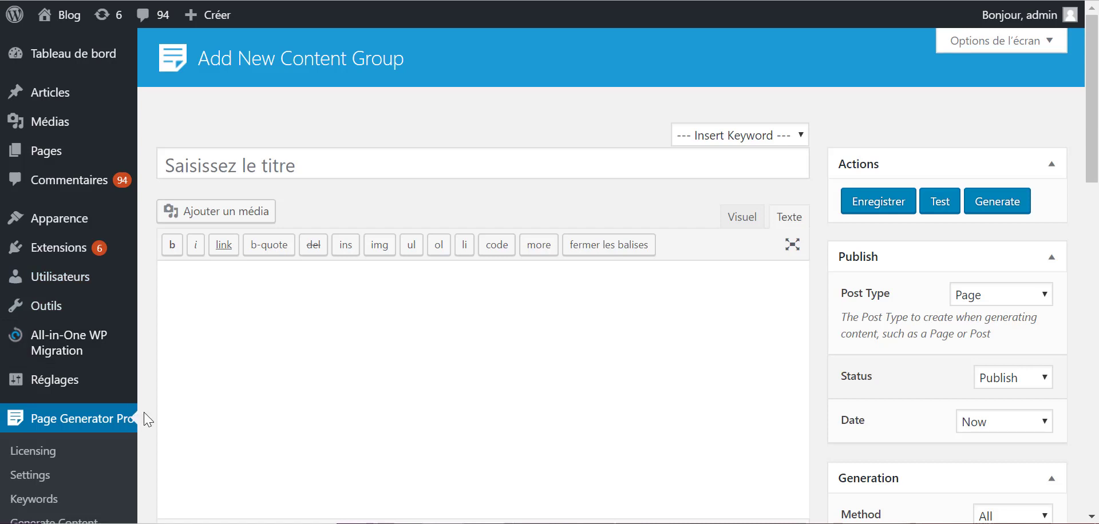
Switch back to WordPress and fill in a new Page Generator Pro keyword named "maigrirduventre" with the copied phrases as its terms
scroll(147, 420, down, 2)
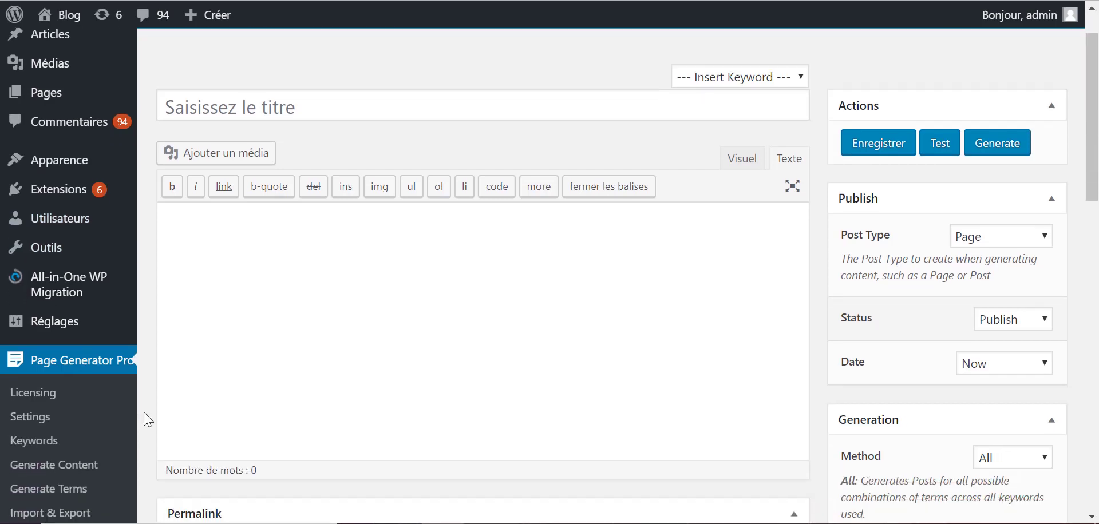
scroll(148, 419, down, 2)
click(96, 405)
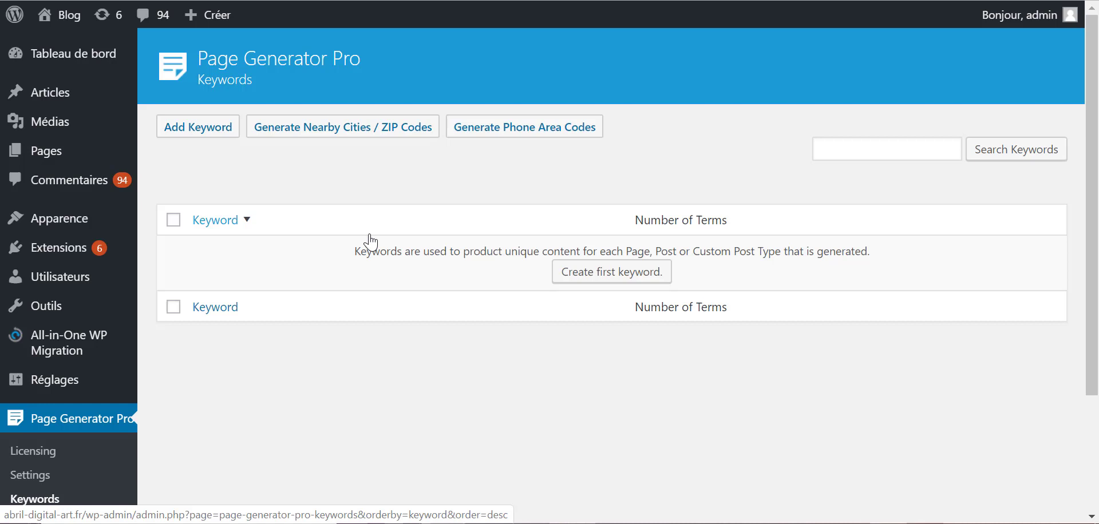
click(616, 272)
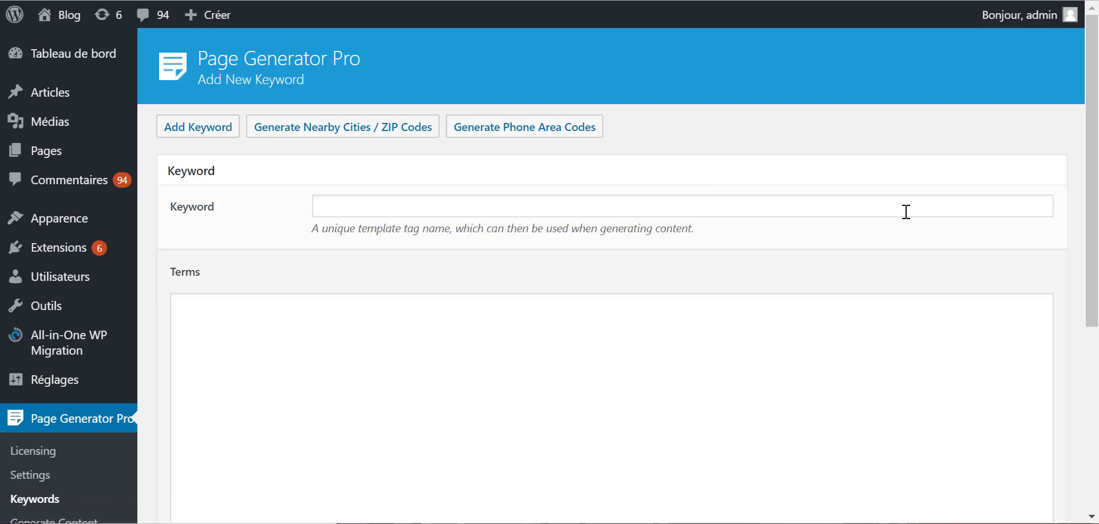
click(617, 202)
text(maigri)
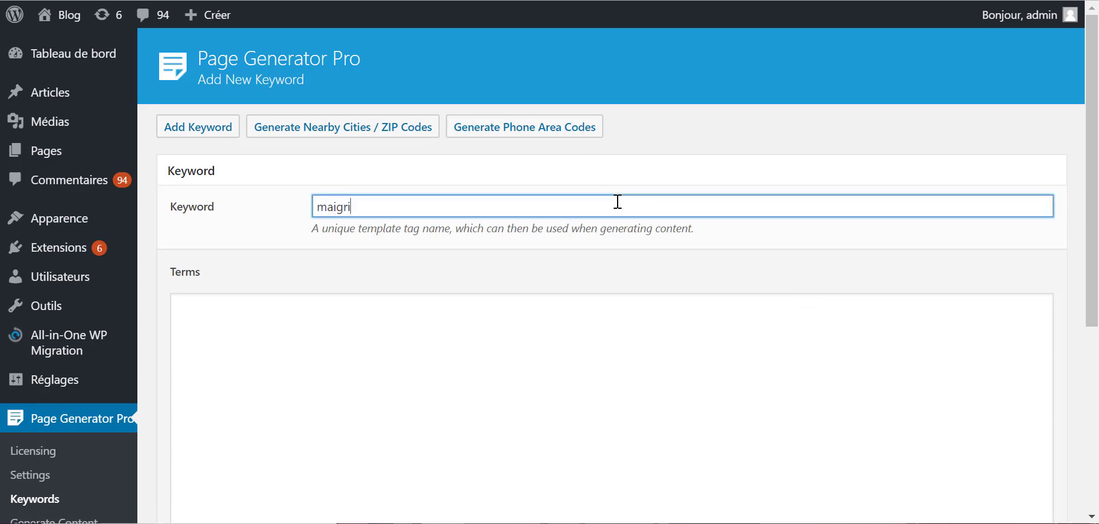
text(rduventre)
key(Tab)
key(ctrl+v)
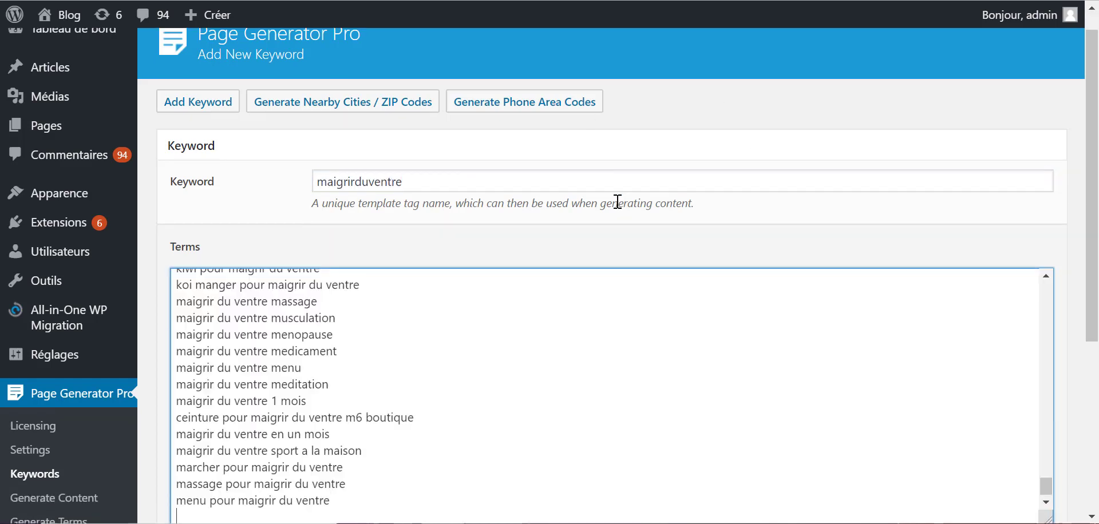
Save the "maigrirduventre" keyword, return to the keyword list and dismiss the Skype notification
scroll(627, 228, down, 4)
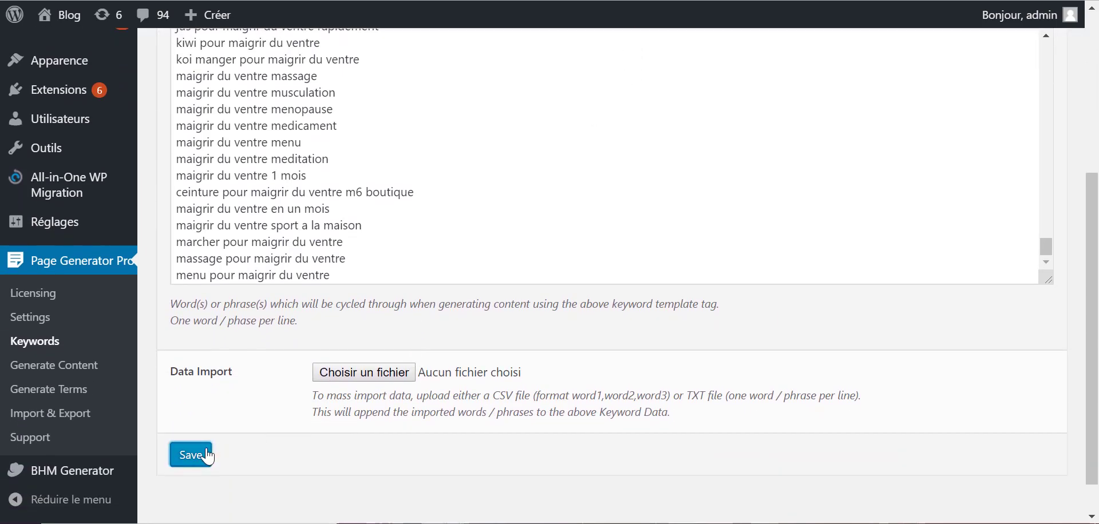
click(203, 454)
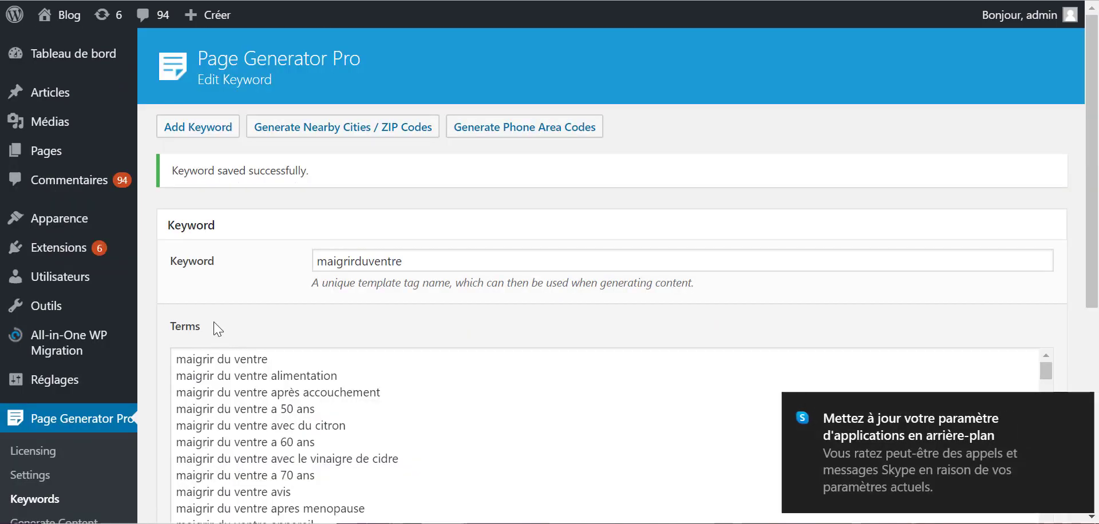
scroll(215, 323, down, 1)
click(77, 430)
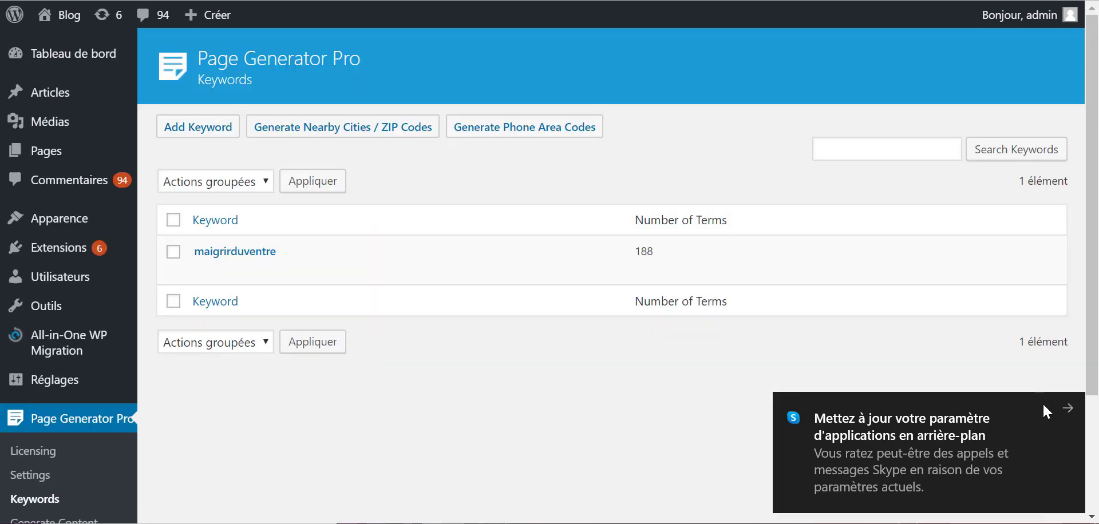
click(1068, 410)
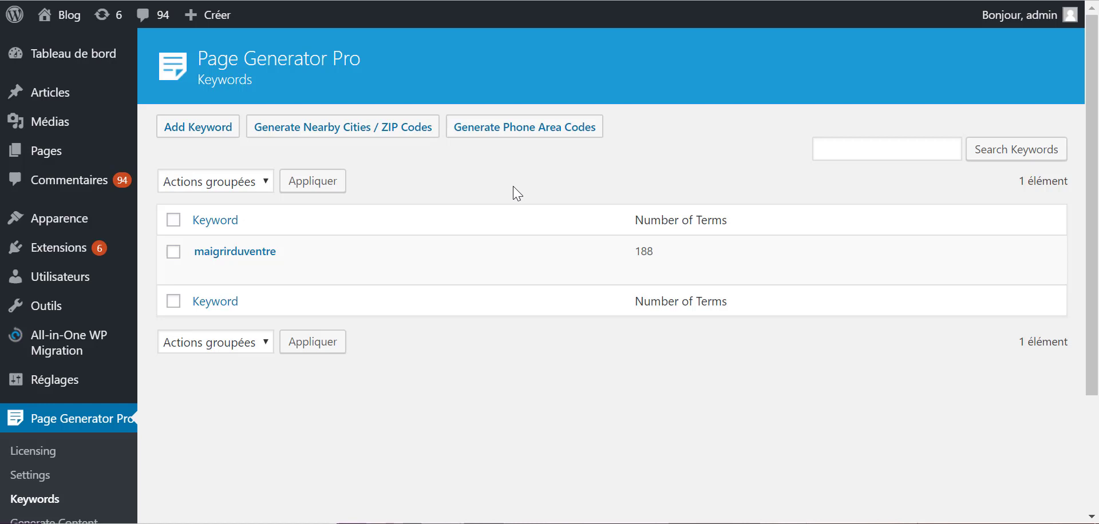
Create a new content group titled "{maigrirduventre} - Guide Maigrir du Ventre en 7 Jours", inserting the saved keyword as the template tag
scroll(512, 187, down, 3)
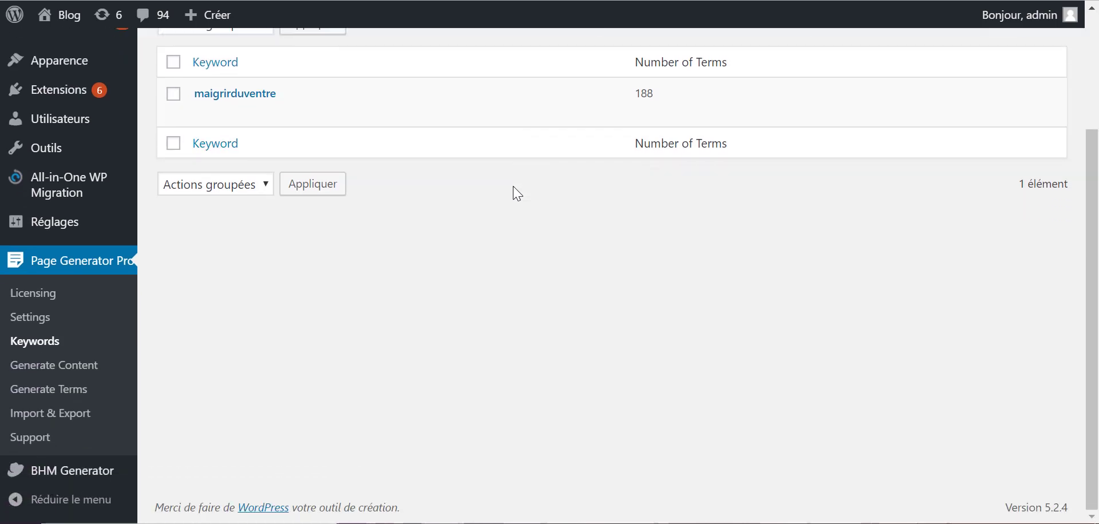
click(83, 371)
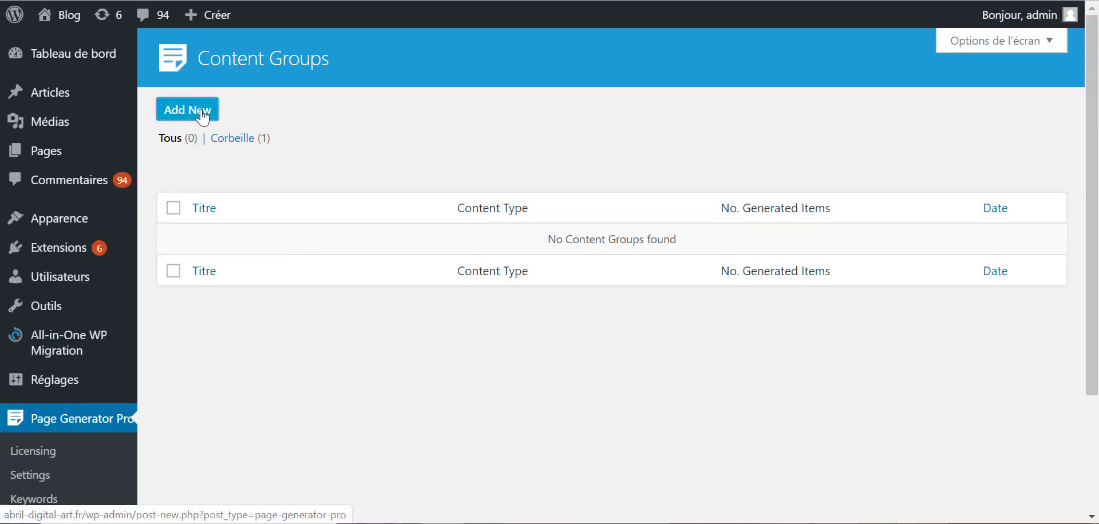
click(202, 117)
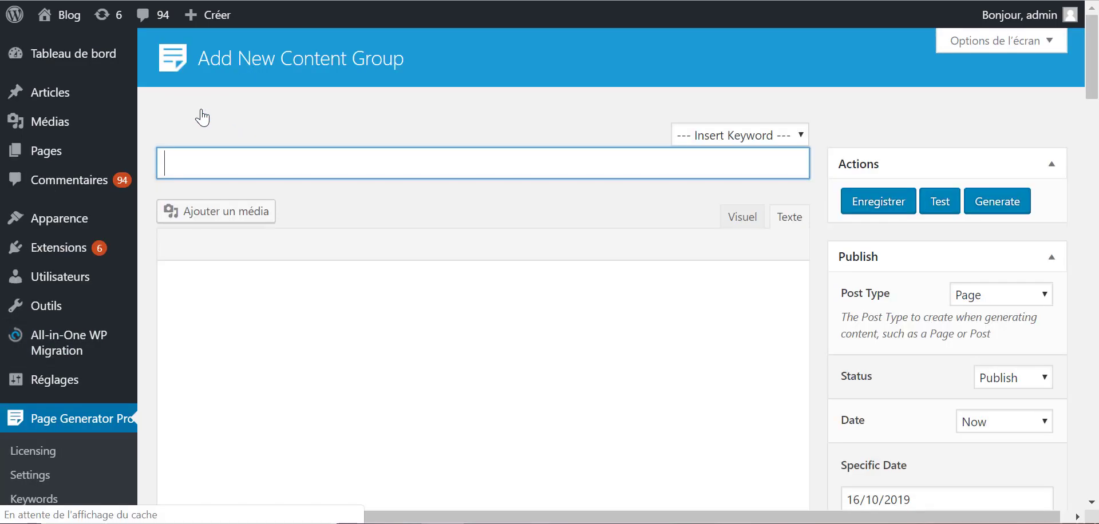
click(758, 137)
click(744, 187)
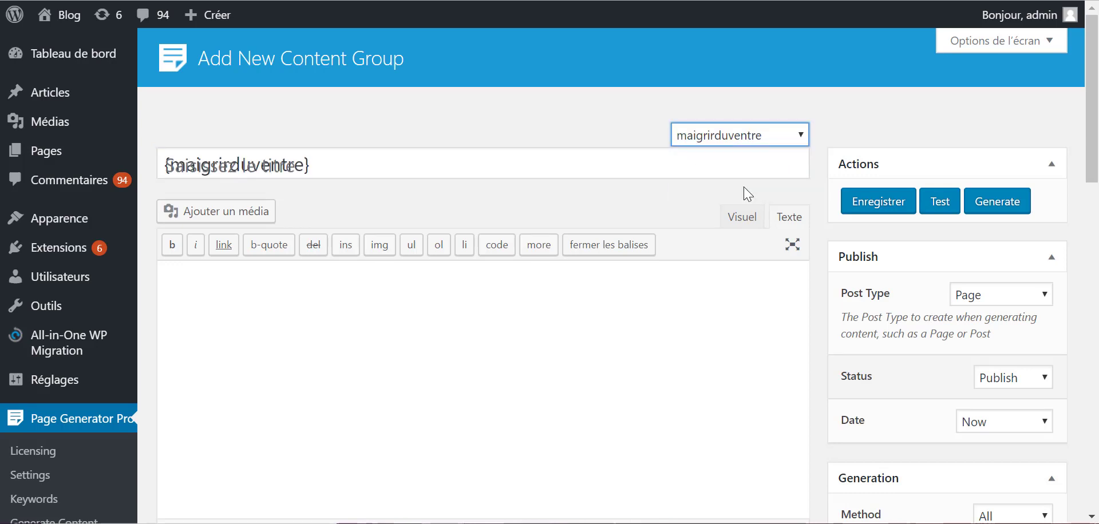
click(702, 170)
text(- )
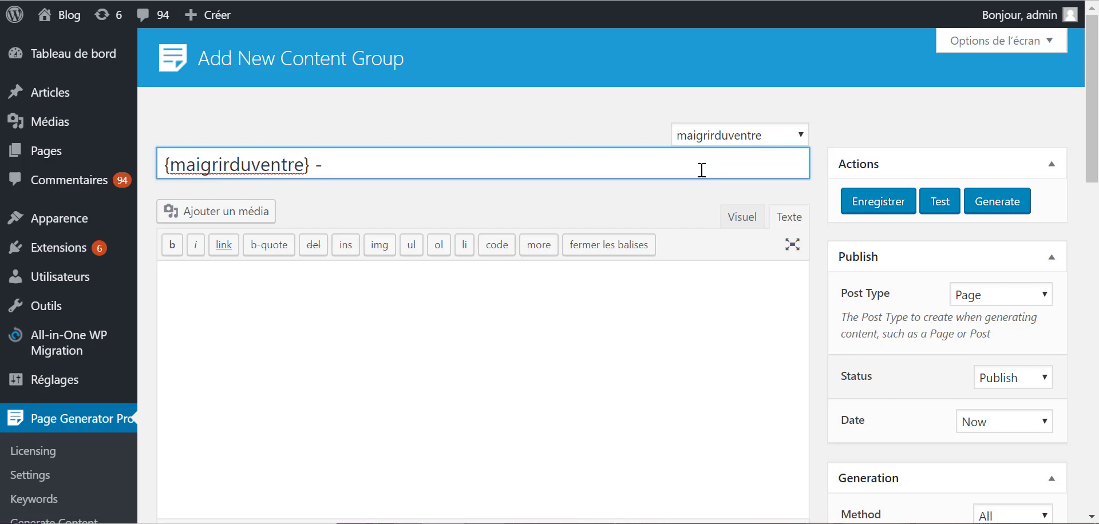
text(Guide Maigrir du V)
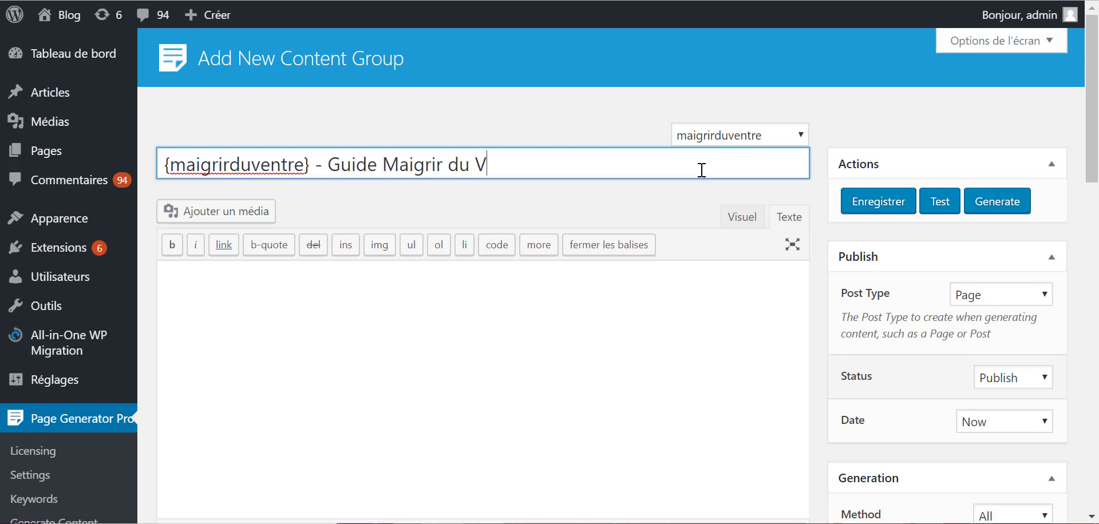
text(entre en 7 Jours)
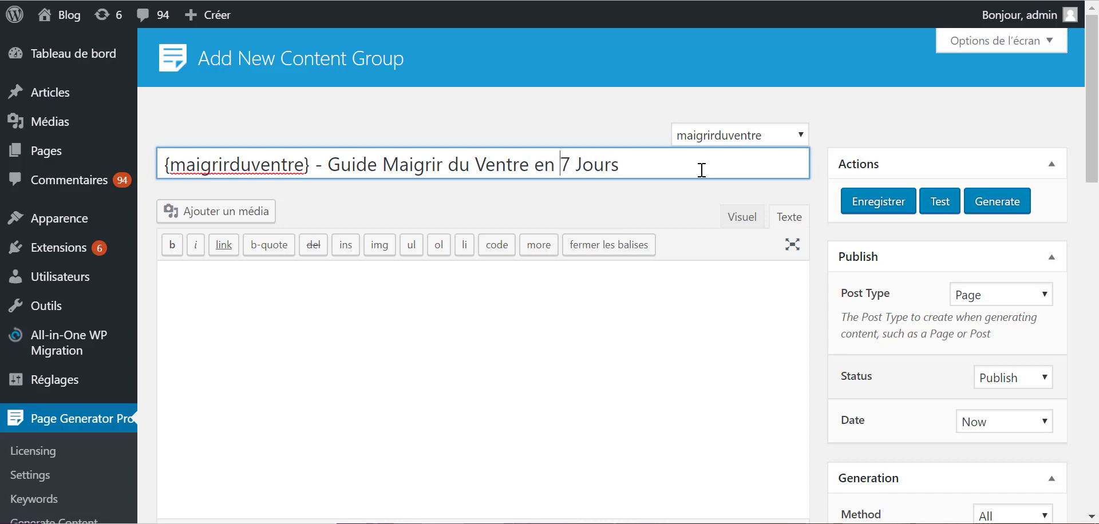
Turn the number of days in the group title into the spintax "{7|14|20|23|30}"
text({)
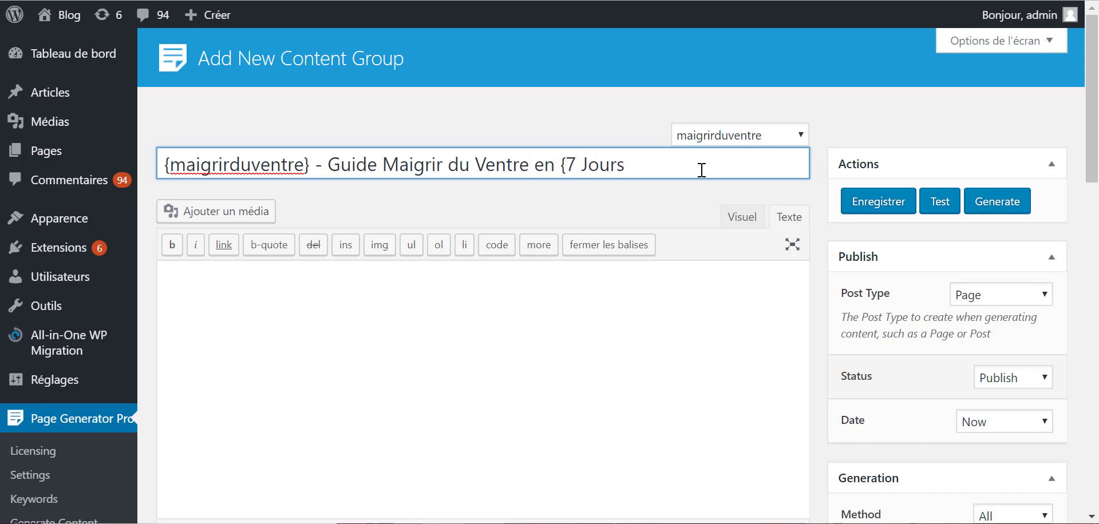
text(|15|)
key(BackSpace)
key(BackSpace)
text(4)
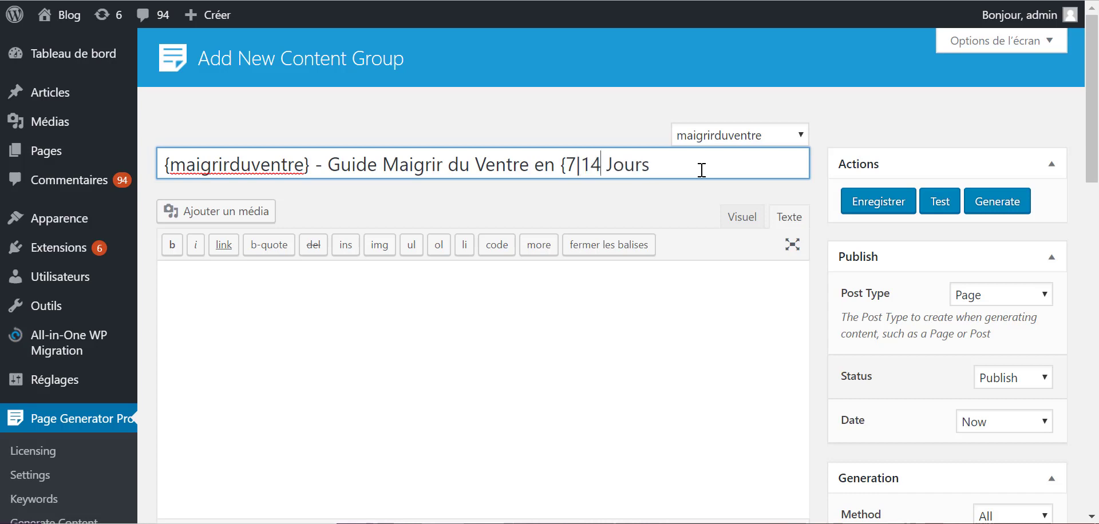
text(|20)
text(|2)
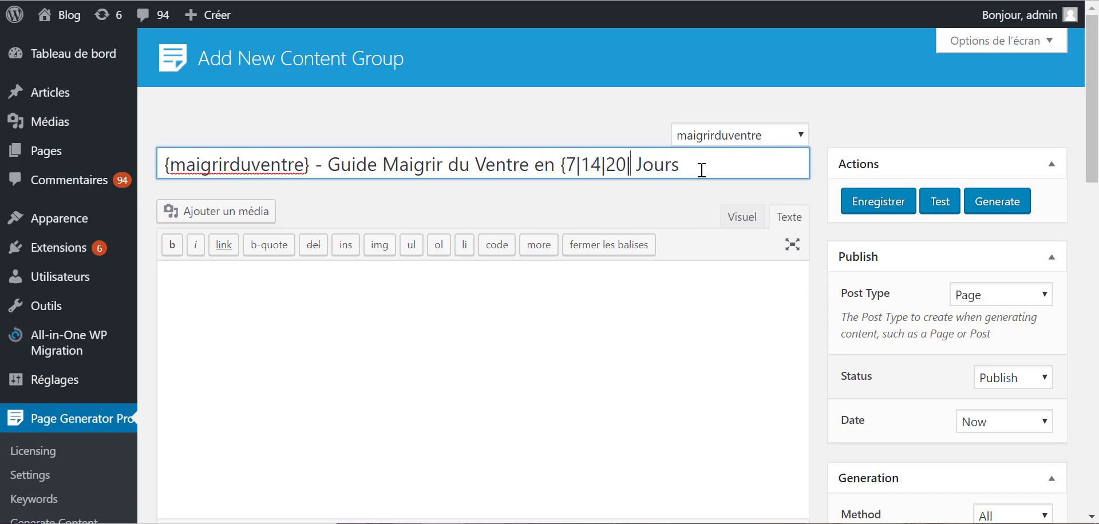
text(3|30)
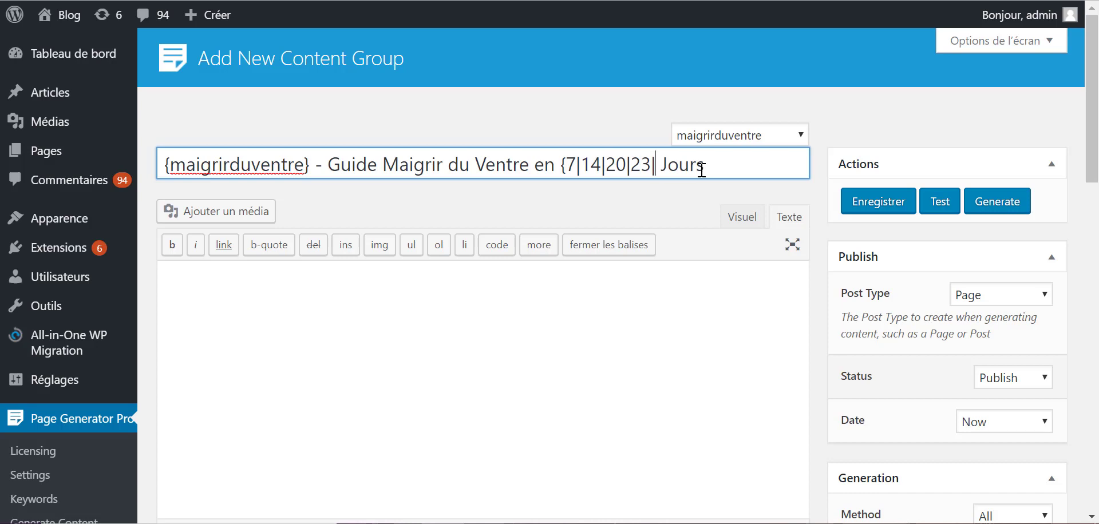
text(})
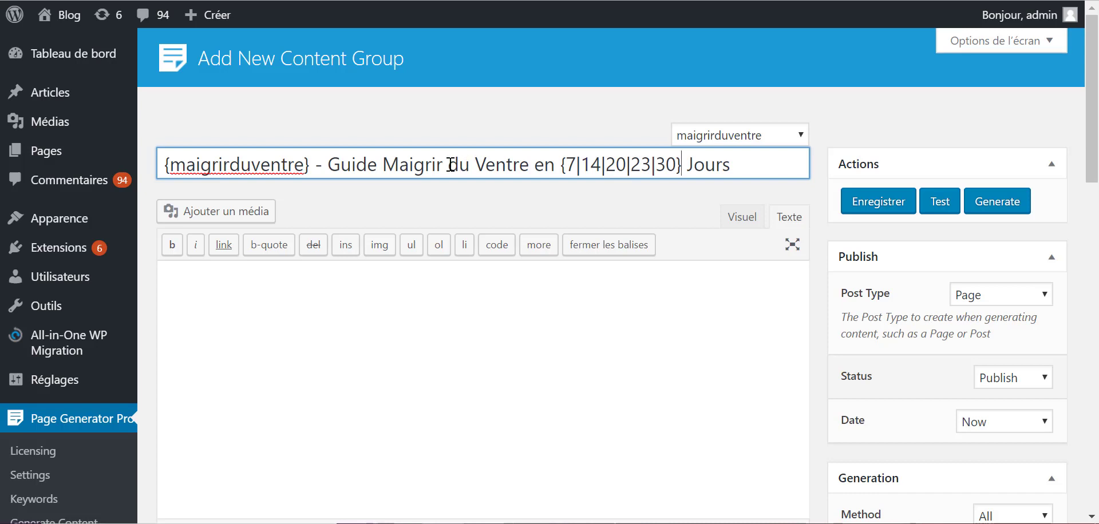
Turn the word "Guide" in the group title into the spintax "{PDF|E-book|Guide}"
text({PDF|)
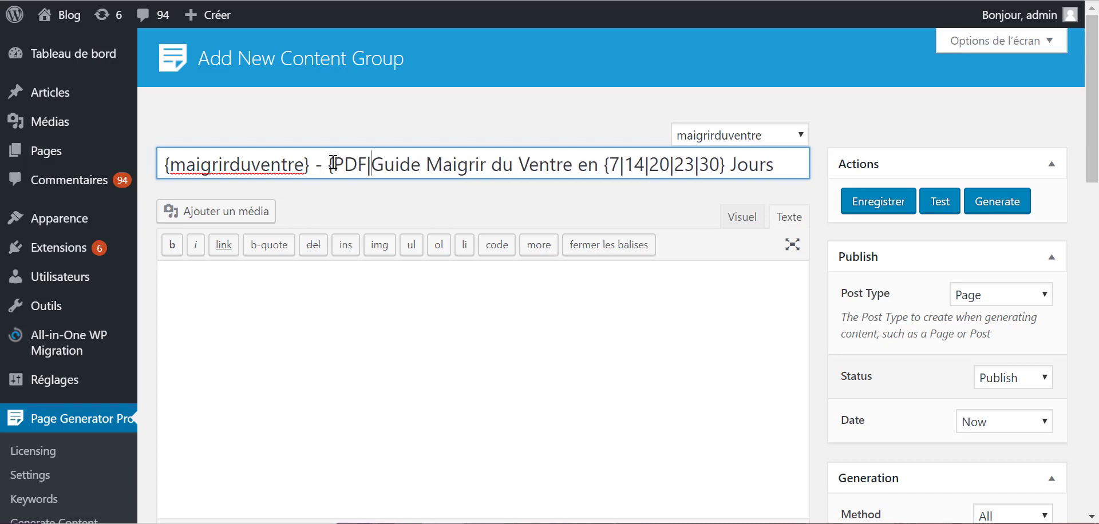
text(E-book|)
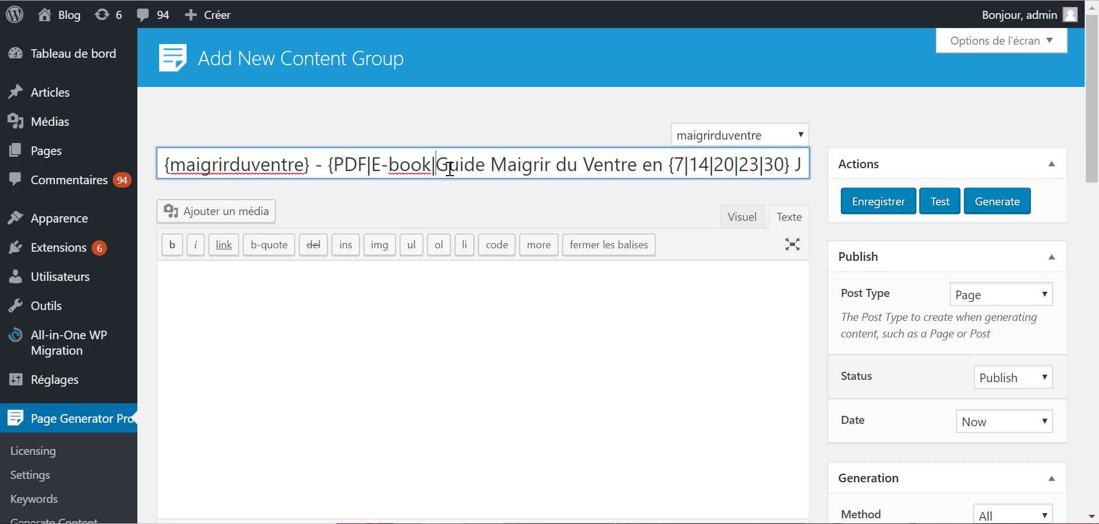
click(485, 166)
text(})
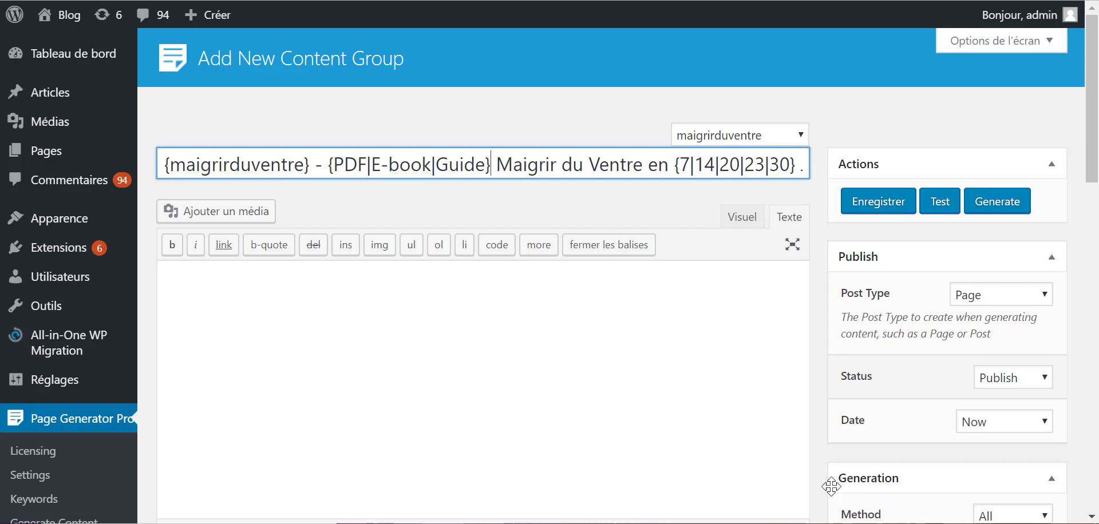
Set the content group's post type to Article and save the group
click(968, 303)
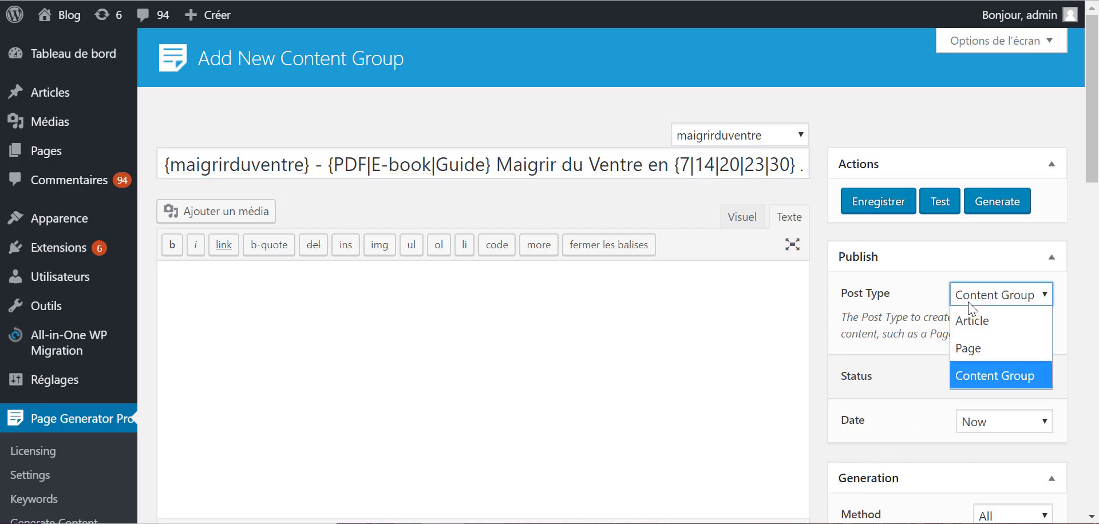
click(972, 317)
click(937, 289)
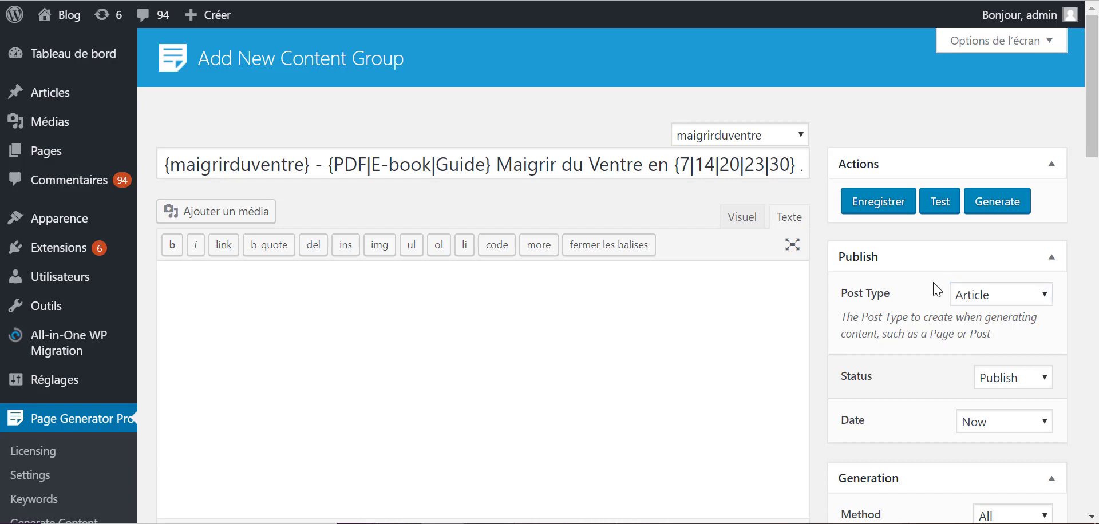
click(885, 204)
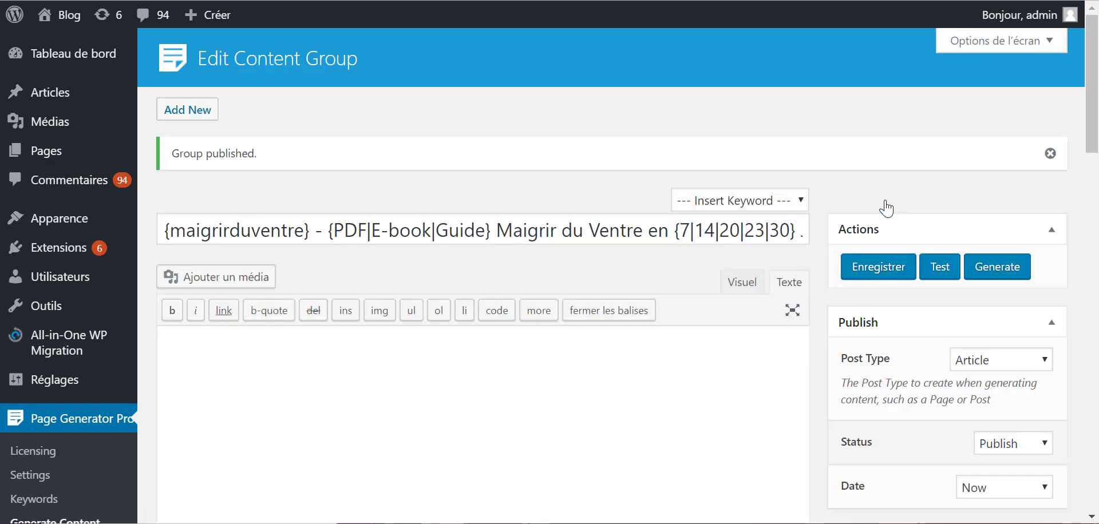
Generate the content group's articles and open the first generated one to check its title
click(976, 267)
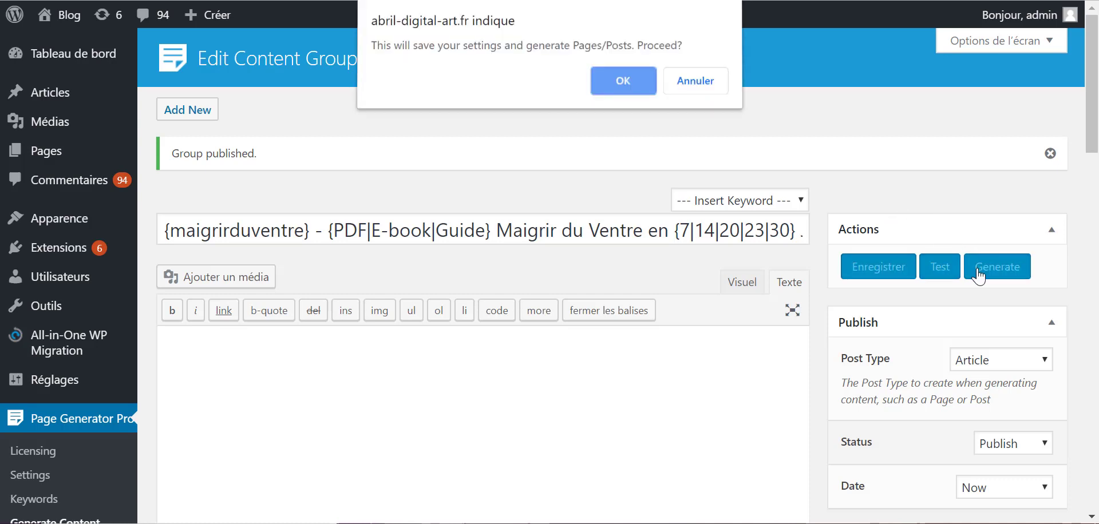
key(Return)
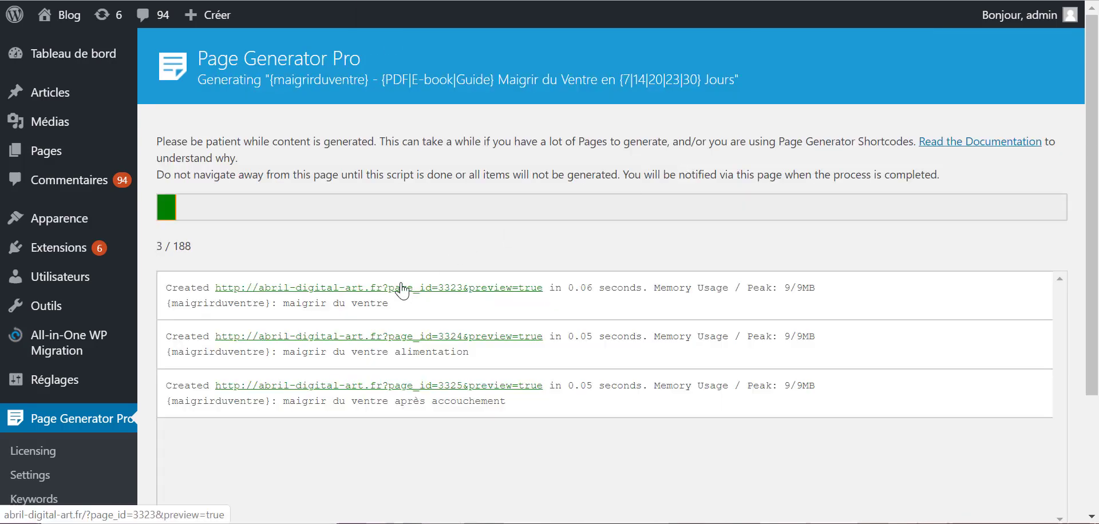
click(402, 289)
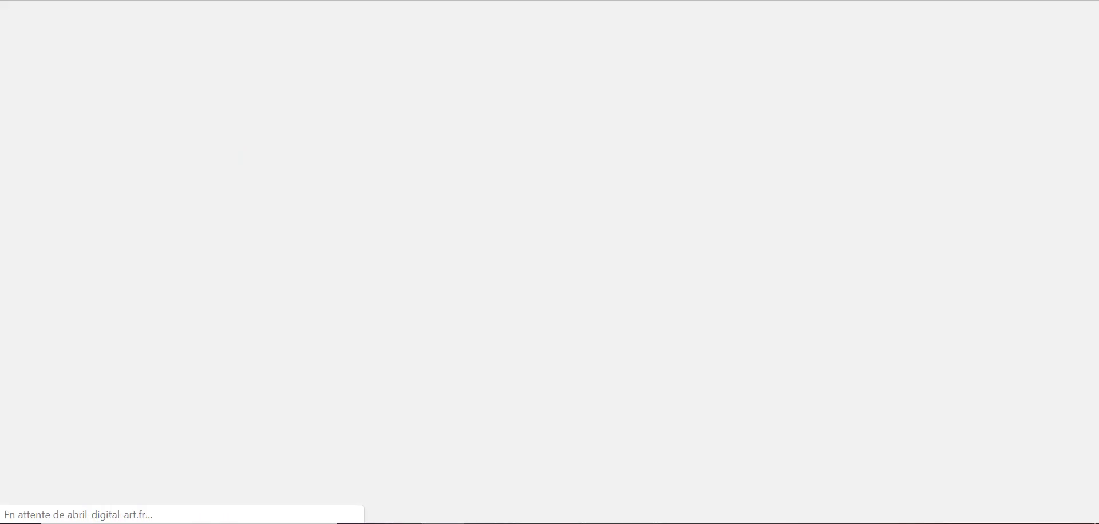
key(alt+Left)
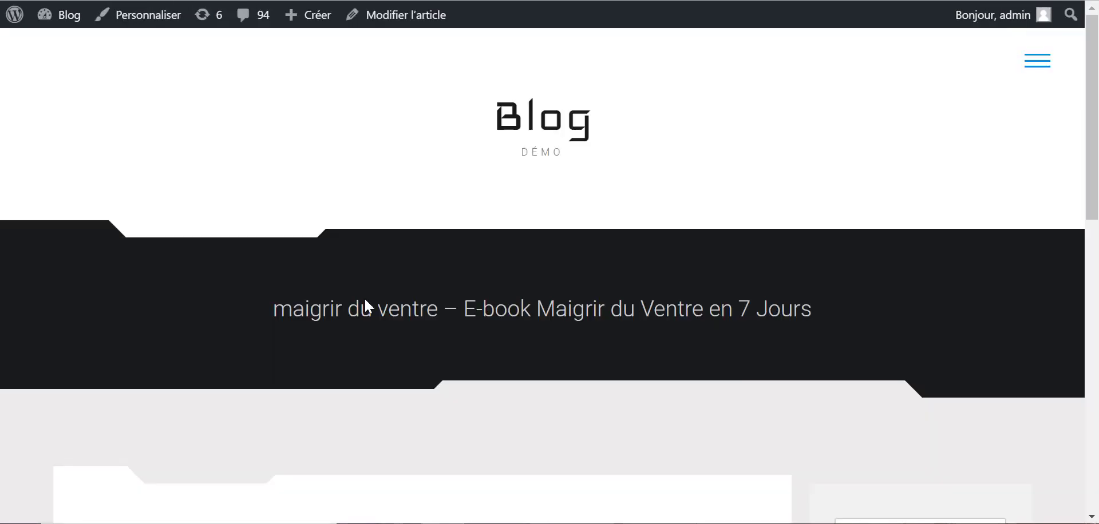
scroll(364, 296, down, 10)
scroll(365, 299, up, 6)
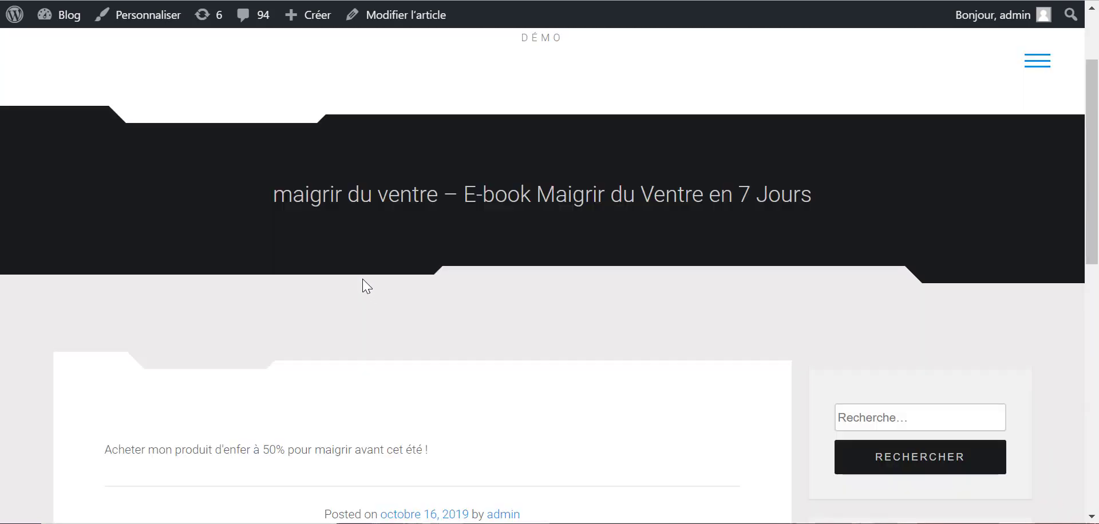
drag(273, 195, 890, 174)
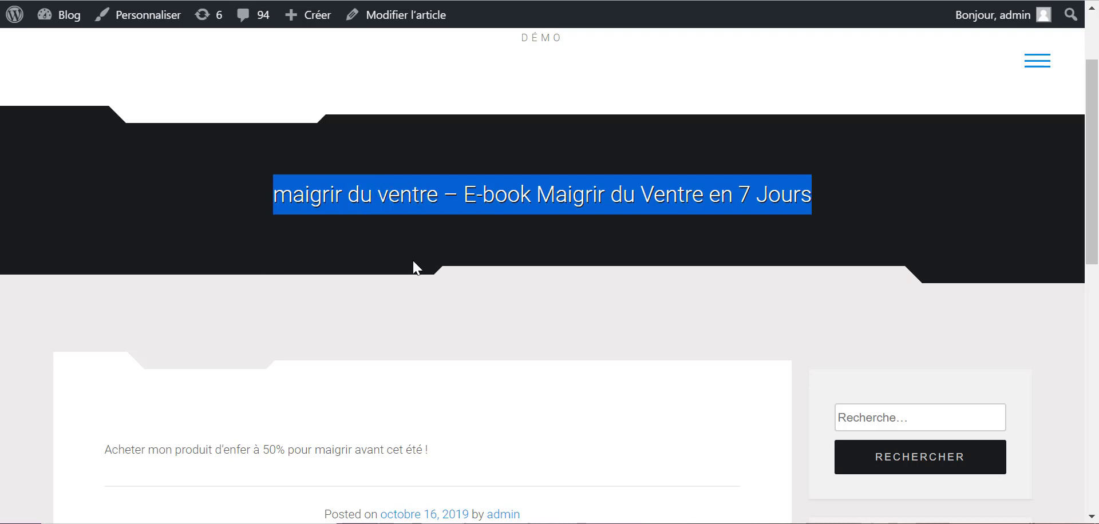
Switch to the Keyword Sheeter tab to compare the list's first phrase with the generated article's title, and return to the article
key(ctrl+Tab)
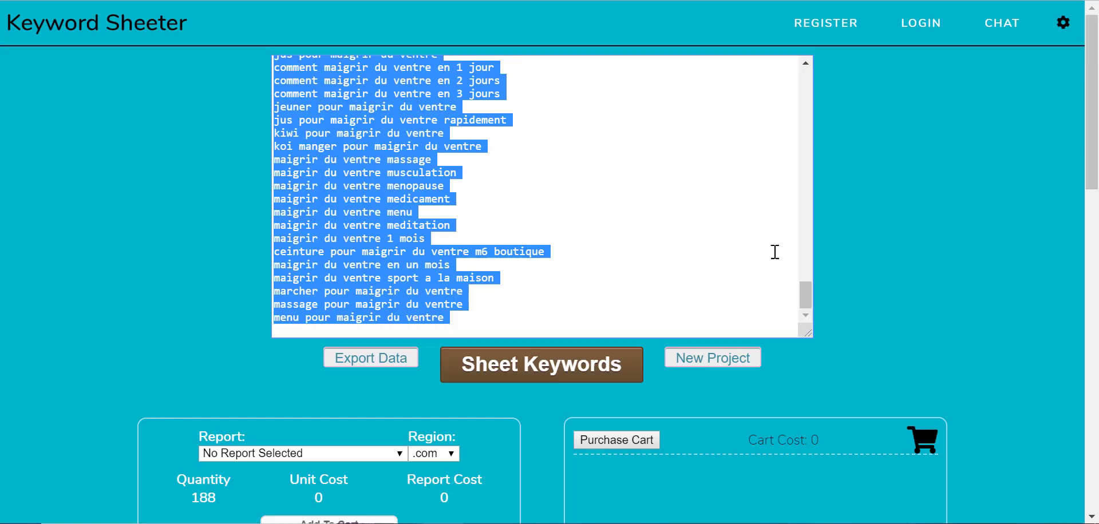
drag(807, 299, 790, 44)
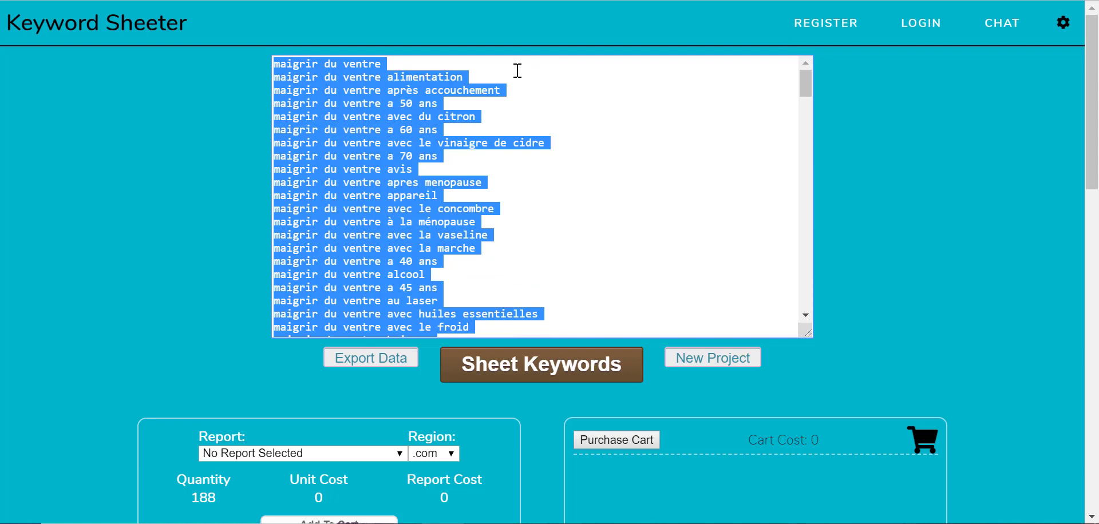
click(517, 70)
drag(375, 60, 273, 63)
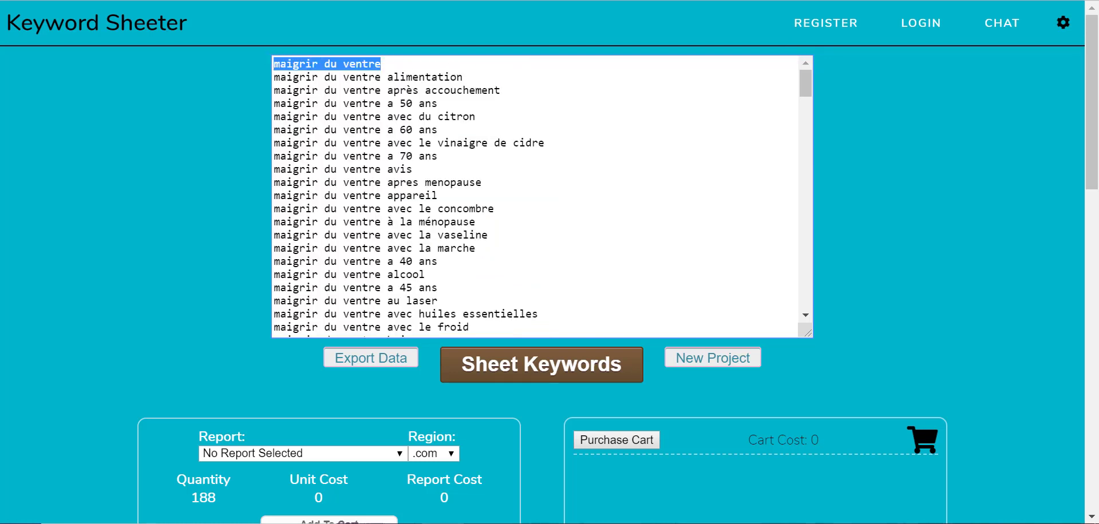
key(ctrl+Tab)
key(ctrl+Tab)
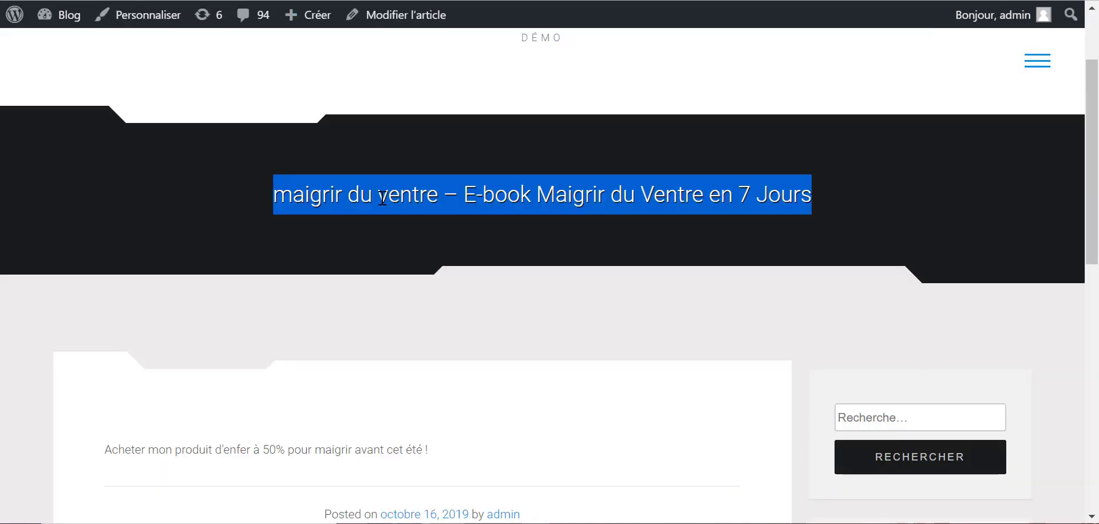
Examine the part of the article title after the dash and return to the content group to compare it with the title template
click(375, 193)
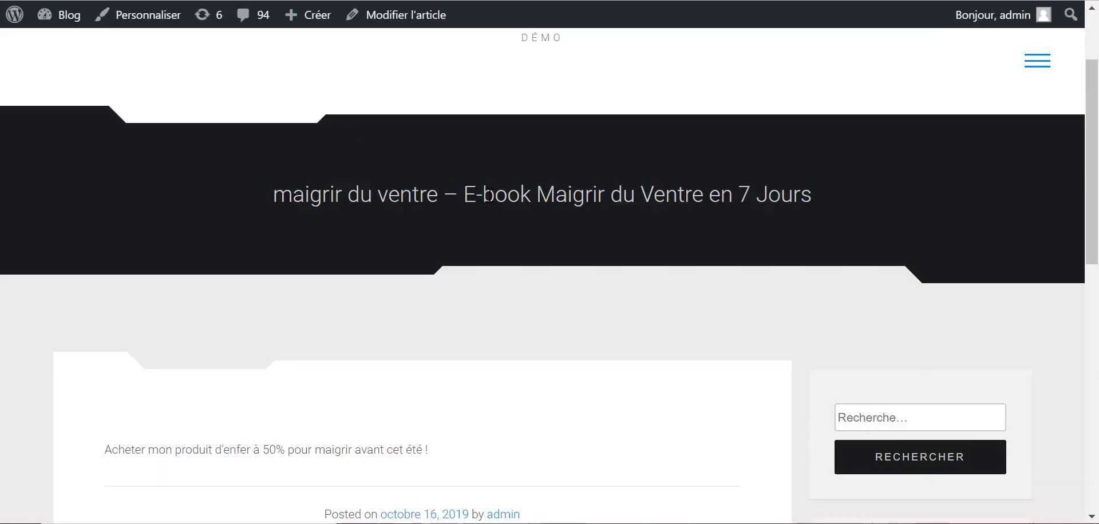
mouse_move(474, 195)
mouse_down()
mouse_move(784, 206)
mouse_move(834, 191)
mouse_move(469, 190)
mouse_up()
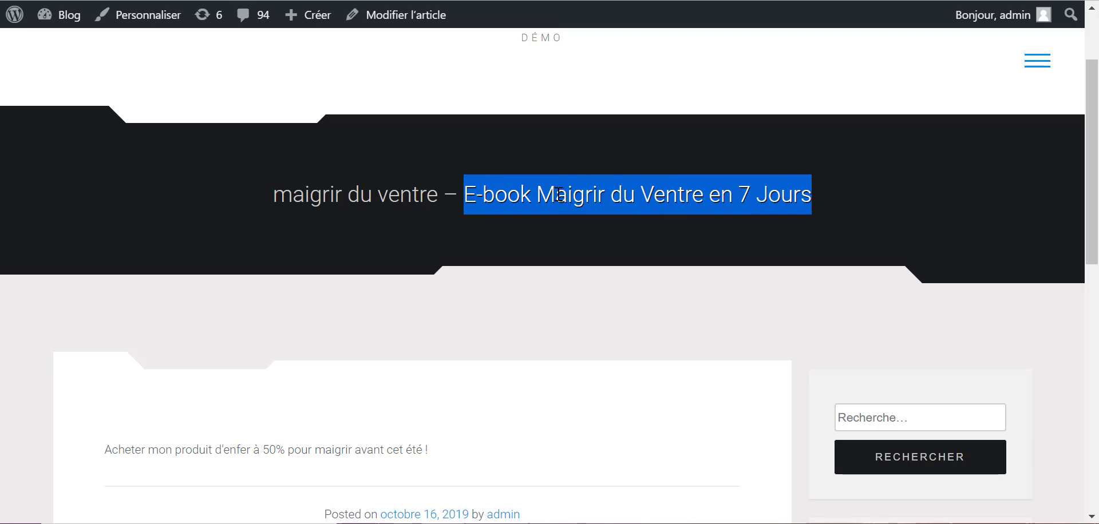
key(alt+Tab)
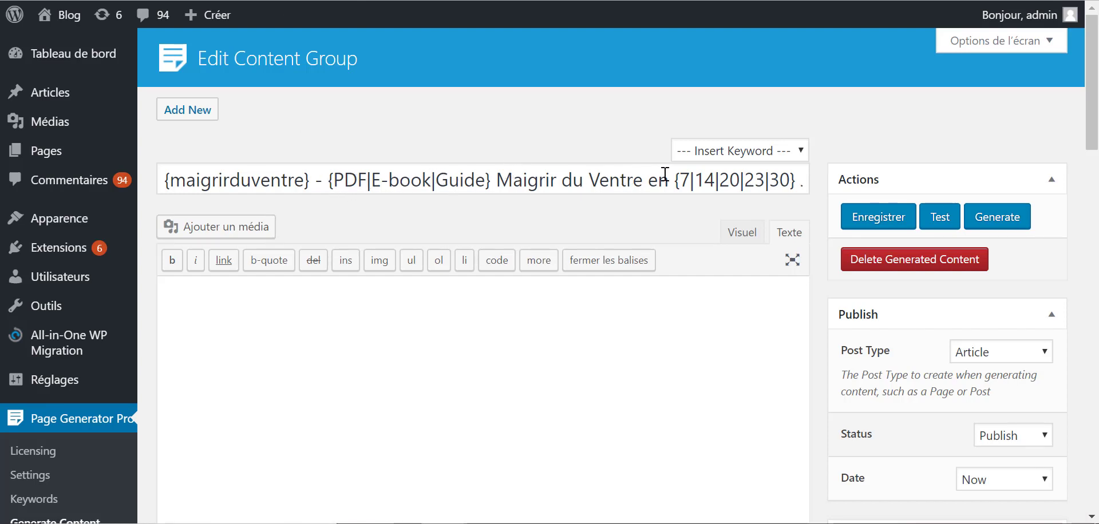
Compare the spintax parts of the content group's title template with the title of the generated article
drag(676, 180, 846, 174)
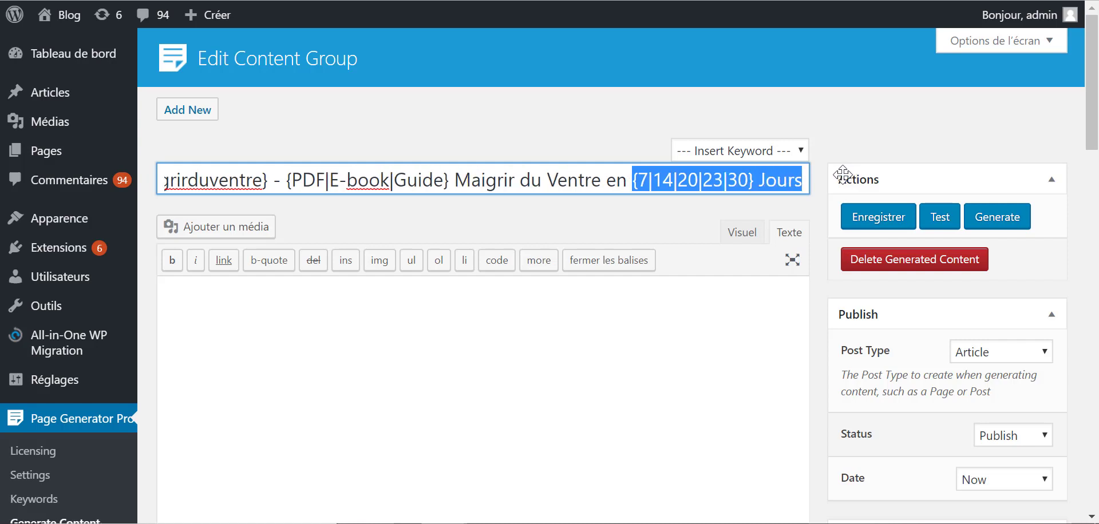
click(611, 211)
drag(496, 181, 169, 163)
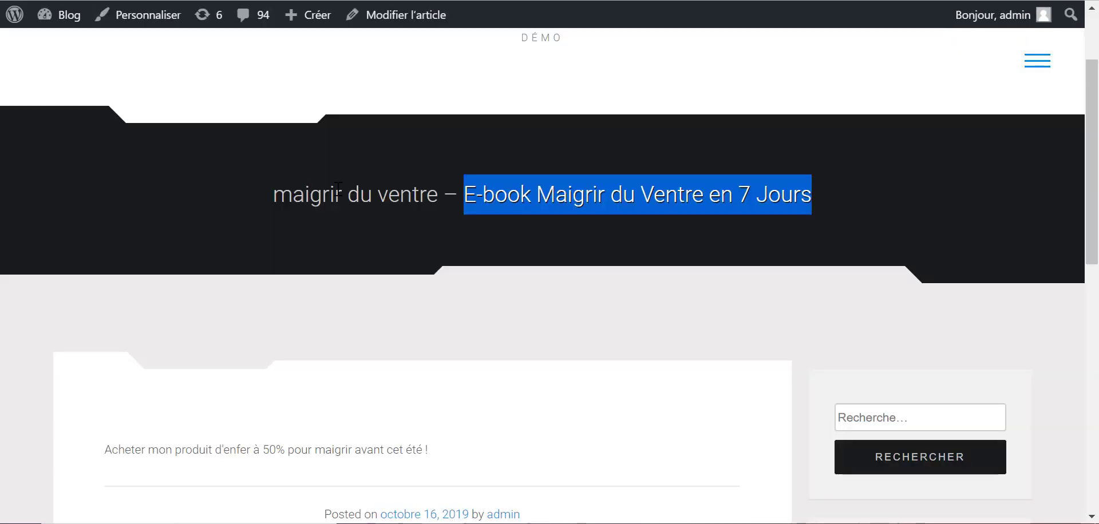
click(337, 188)
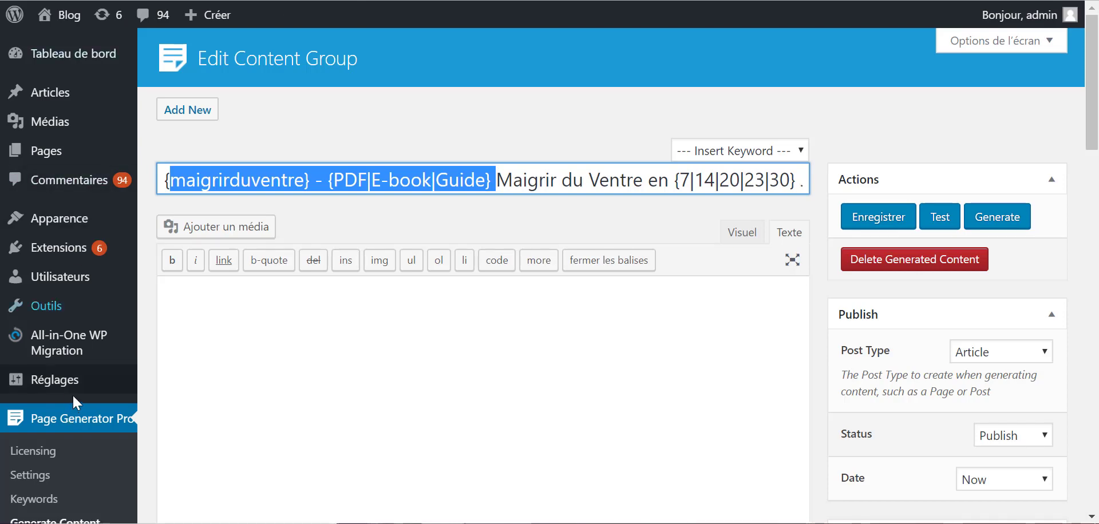
Open the Posts section of the Header and Footer settings and clear the desktop code injected before the post content
mouse_move(80, 380)
click(191, 476)
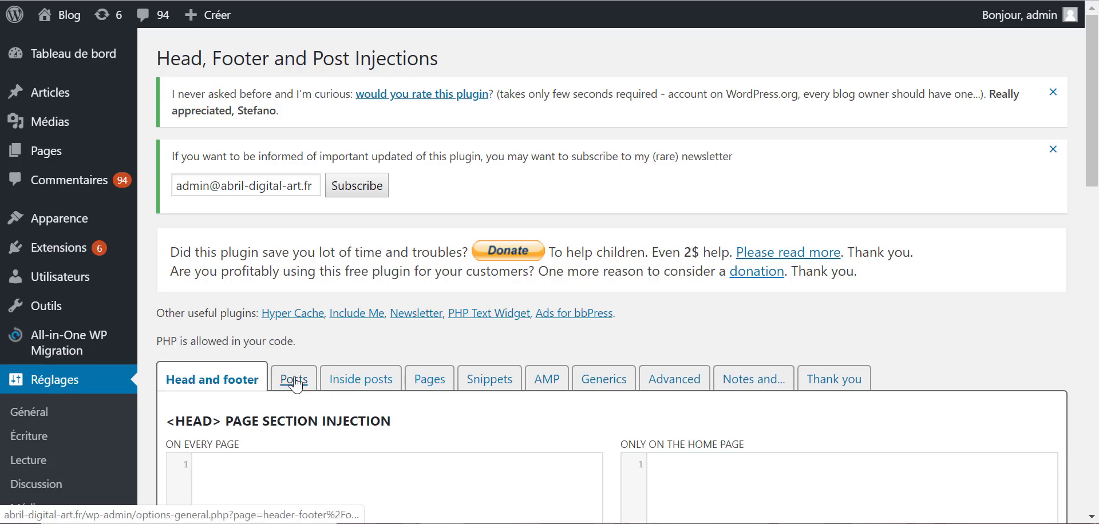
click(294, 380)
scroll(333, 294, down, 6)
click(339, 264)
key(ctrl+a)
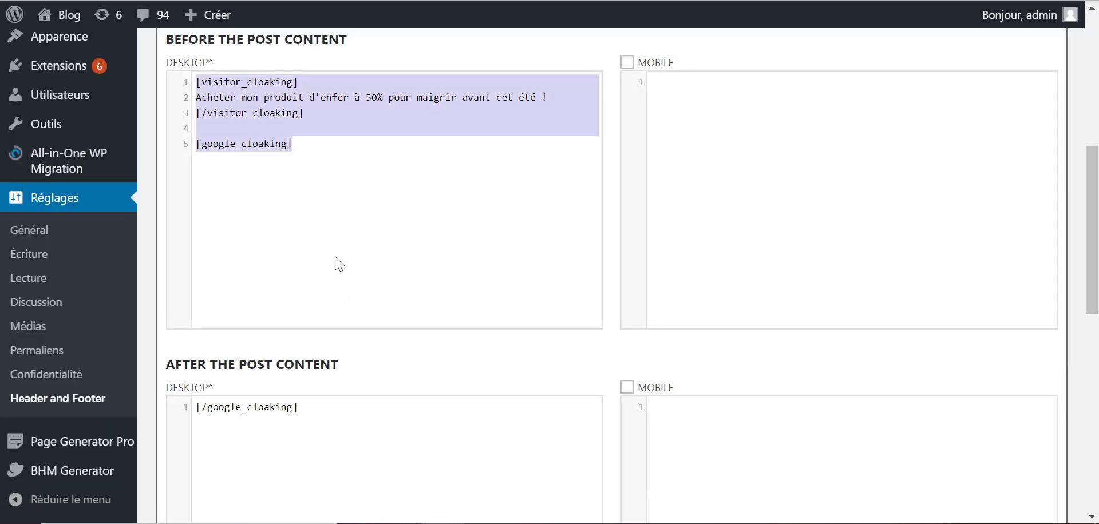
key(Delete)
Clear the desktop code injected after the post content and save the Header and Footer settings
click(380, 443)
key(ctrl+a)
key(Delete)
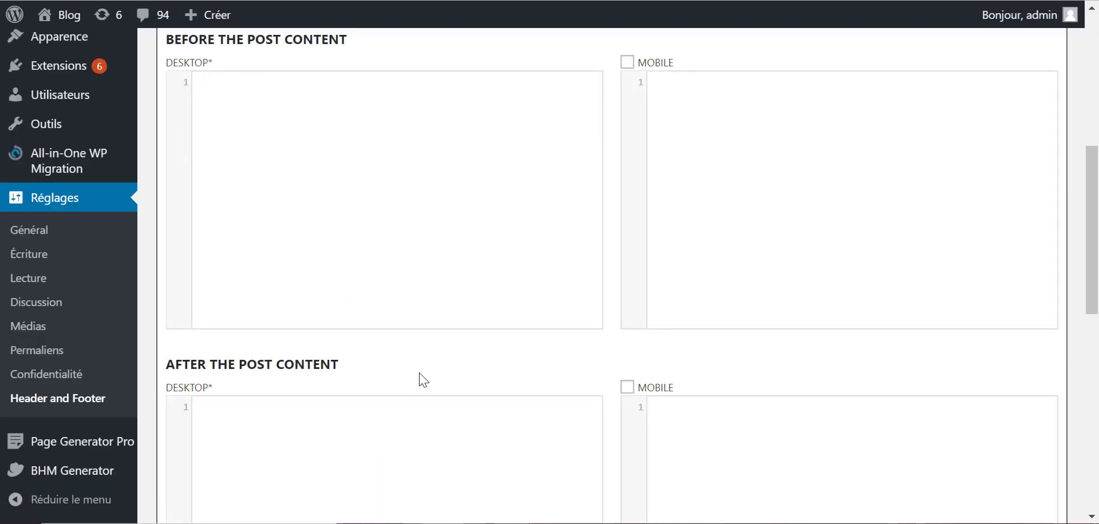
scroll(645, 435, down, 10)
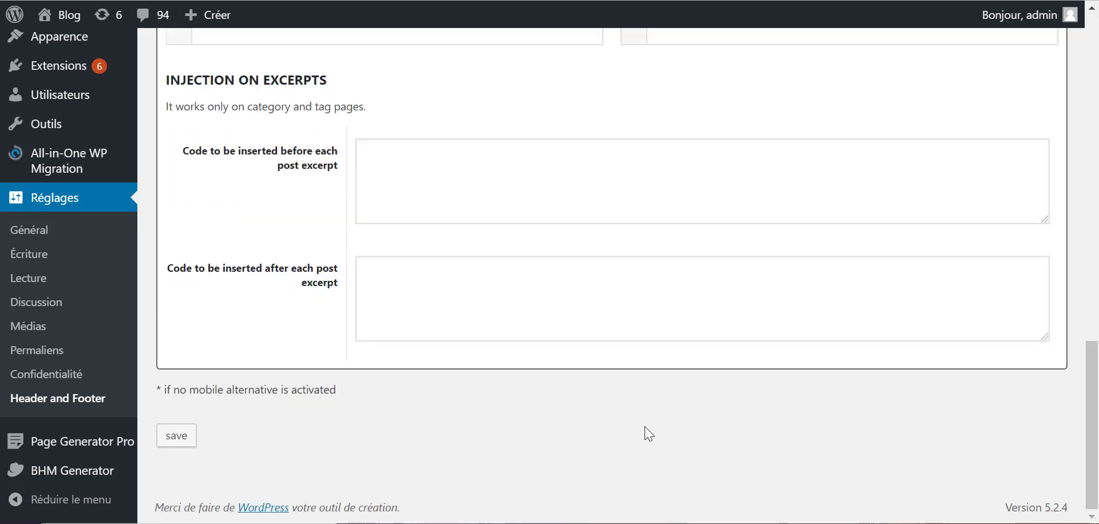
click(176, 434)
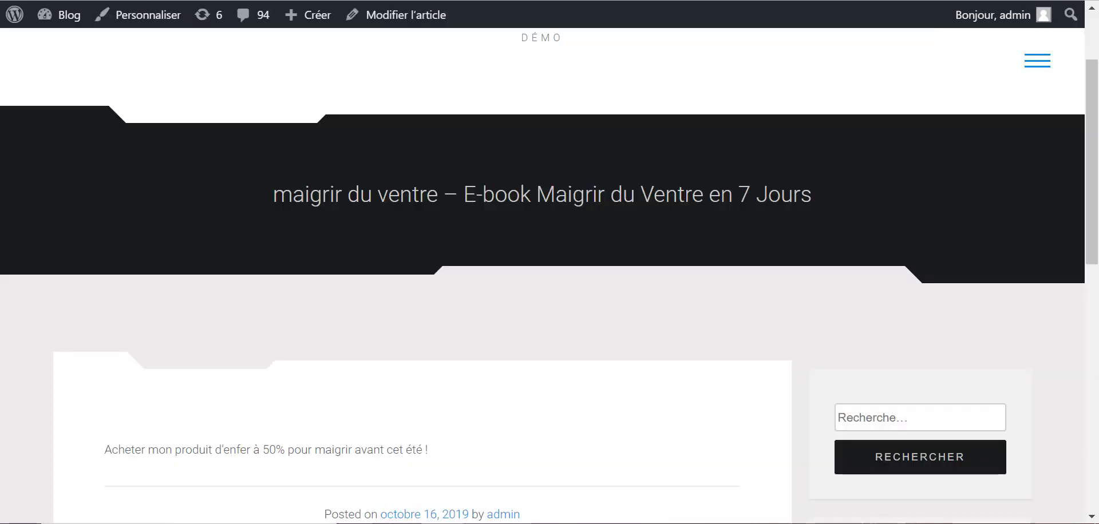
Return to the generated article and review the titles listed under its recent articles
scroll(409, 203, up, 1)
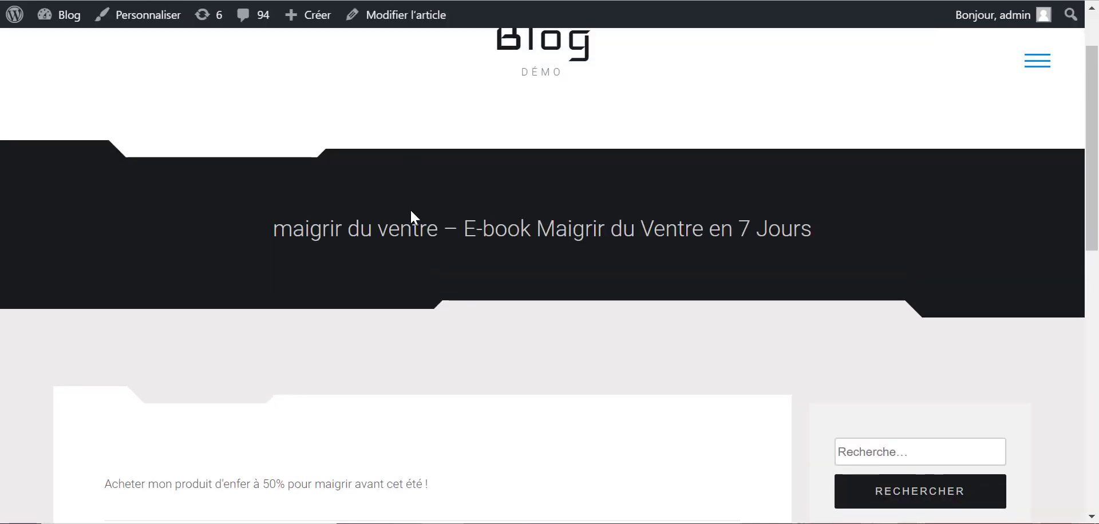
scroll(412, 217, down, 7)
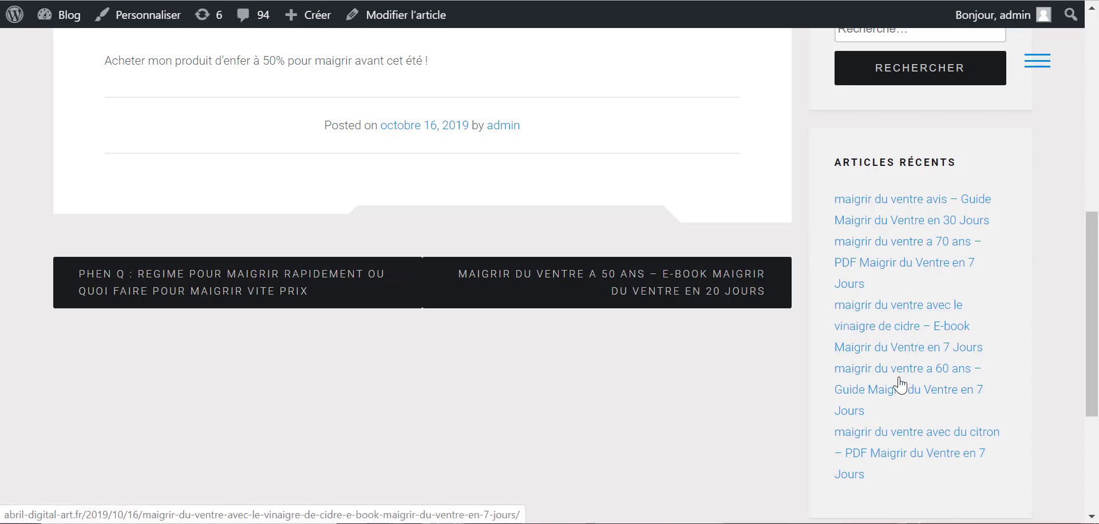
click(859, 390)
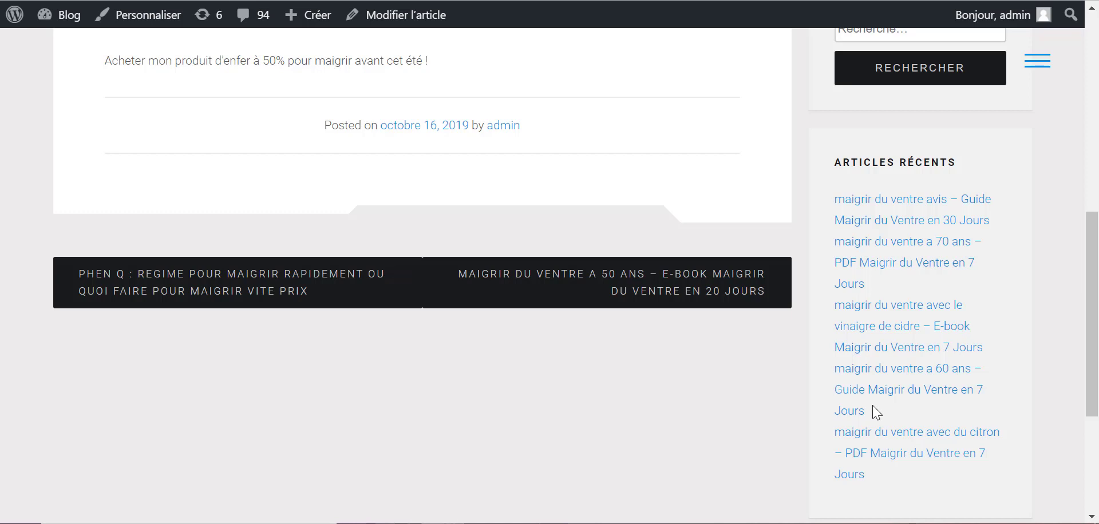
drag(1086, 318, 1082, 292)
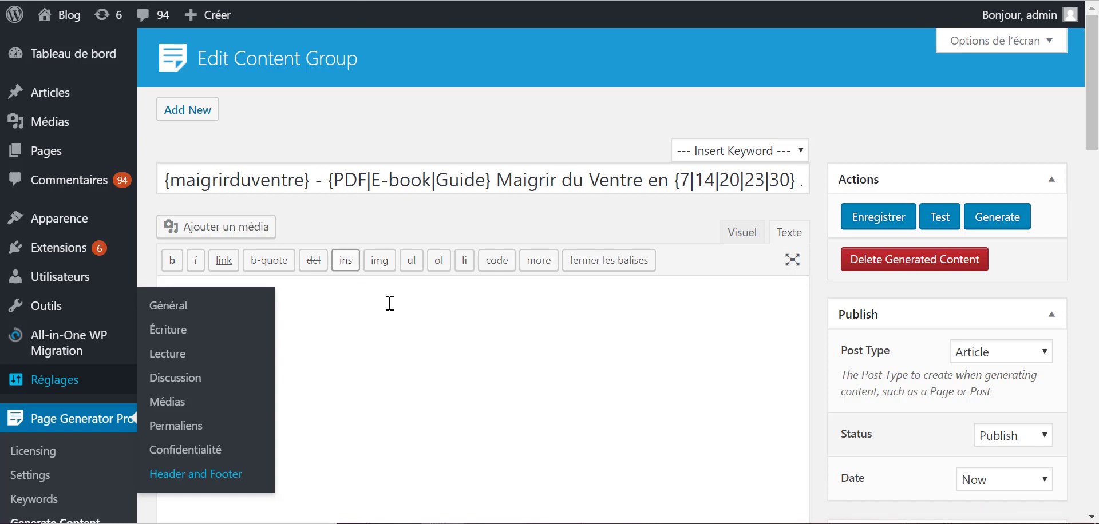
Place the cursor in the content group's empty content editor, and reload the generated article to check its body
click(395, 316)
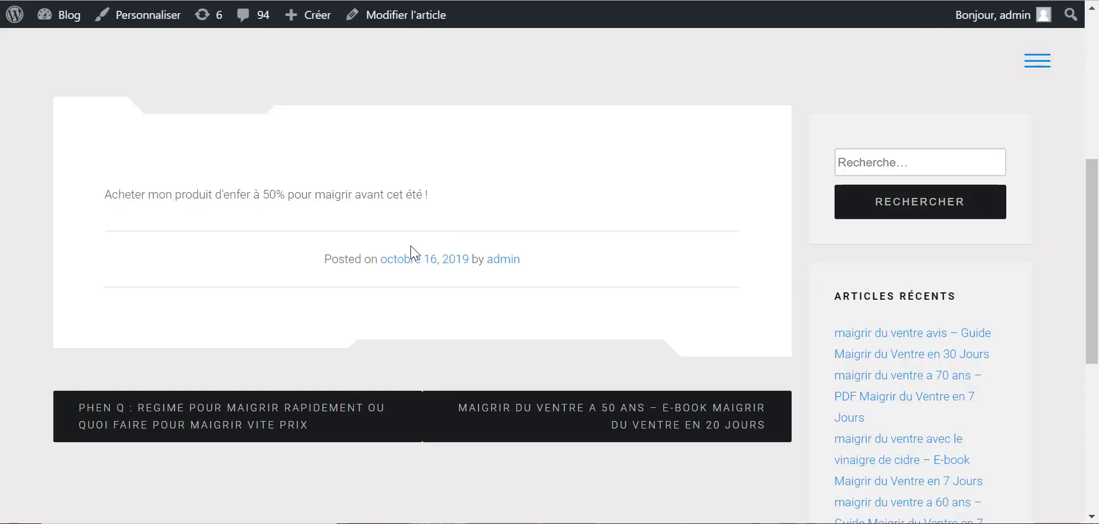
scroll(415, 252, up, 3)
double_click(413, 399)
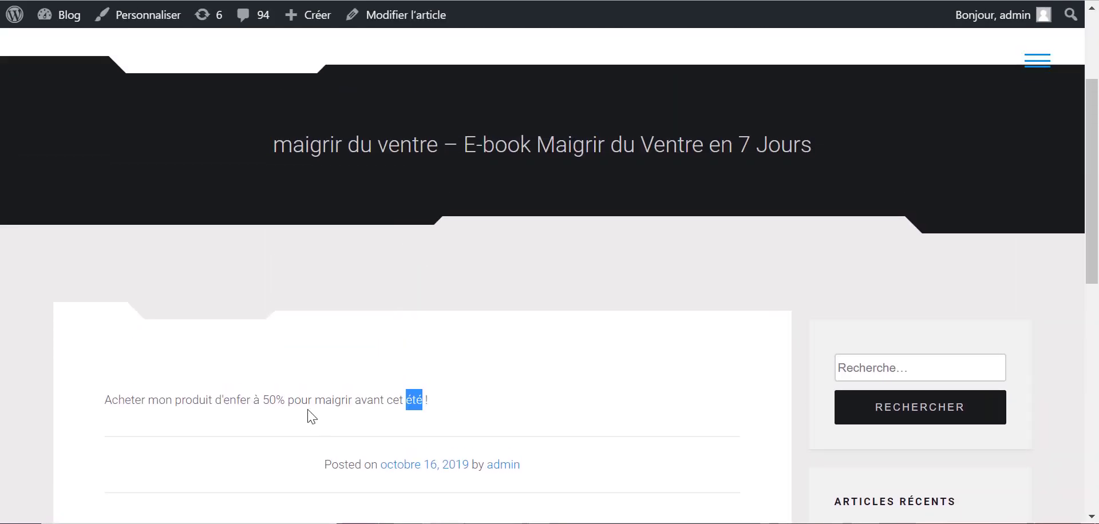
key(F5)
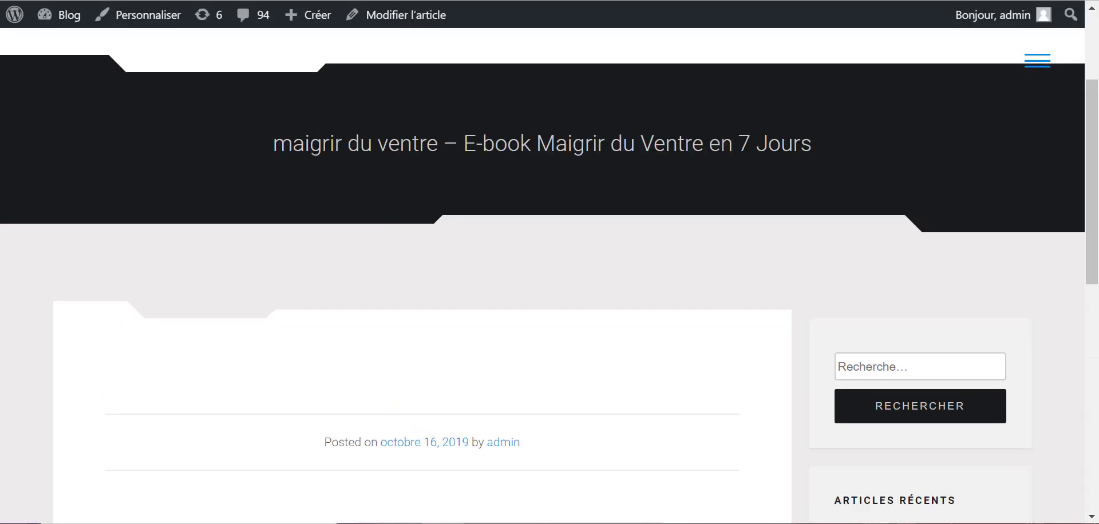
From the content group, open the BHM Generator settings in a separate tab and display the categories with their thematic identifiers
key(ctrl+Tab)
scroll(231, 145, down, 4)
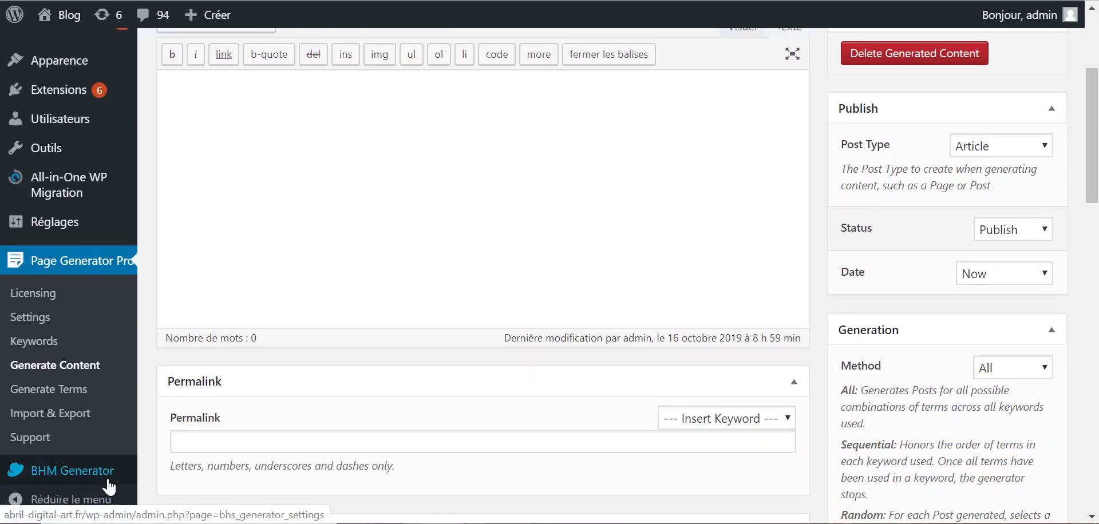
click(108, 487)
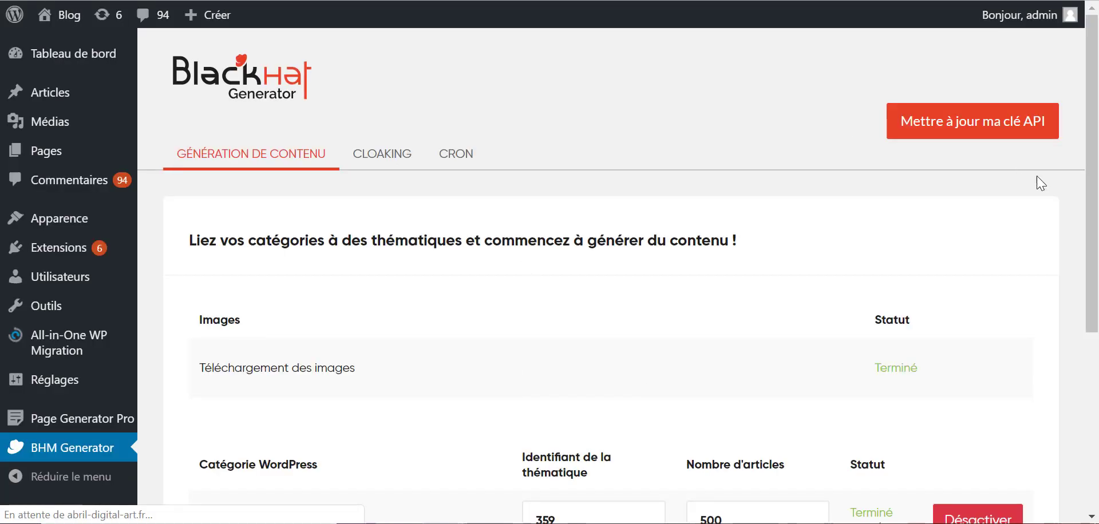
scroll(534, 334, down, 5)
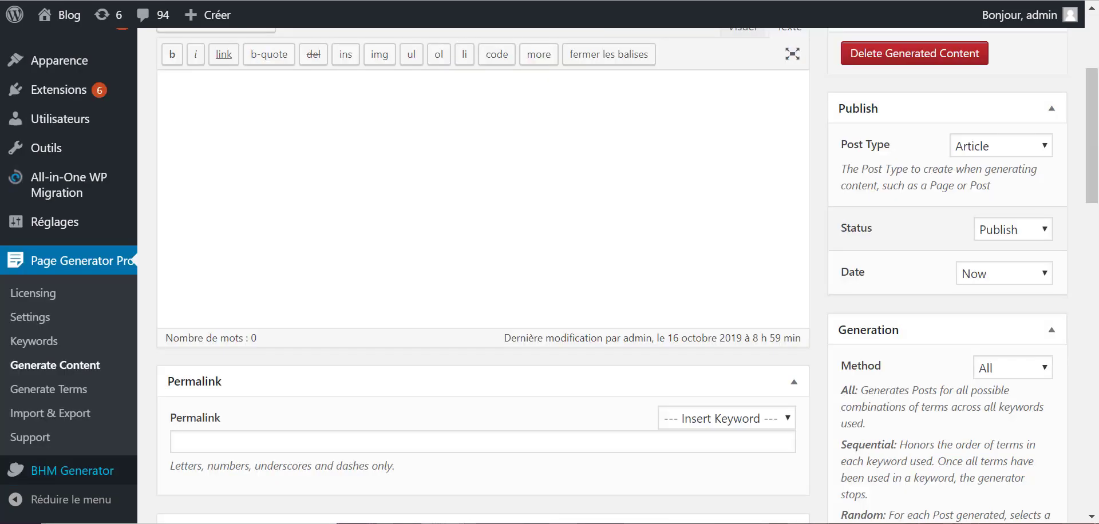
Copy the shortcode [wp_bhm_generator_generate thematic=1 keyword="{Mon kw PGP}"] from Notepad and paste it into the content group's content
scroll(778, 80, up, 1)
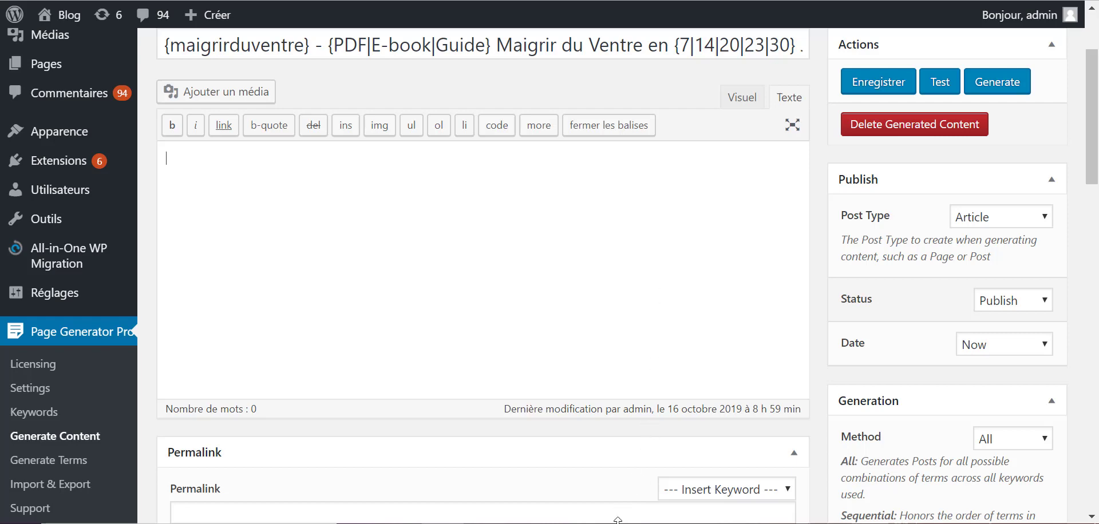
key(alt+Tab)
key(ctrl+a)
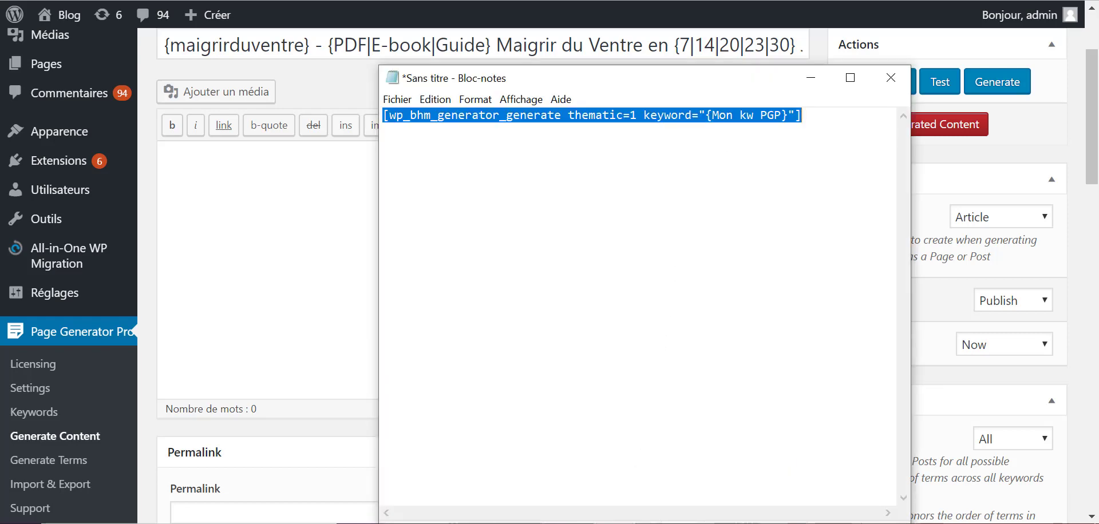
key(ctrl+c)
key(alt+Tab)
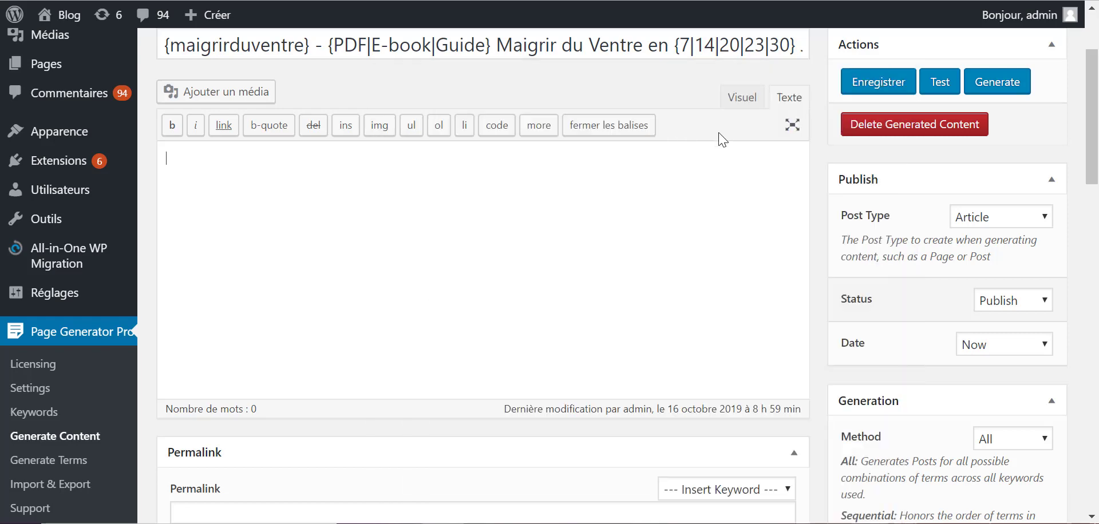
key(ctrl+v)
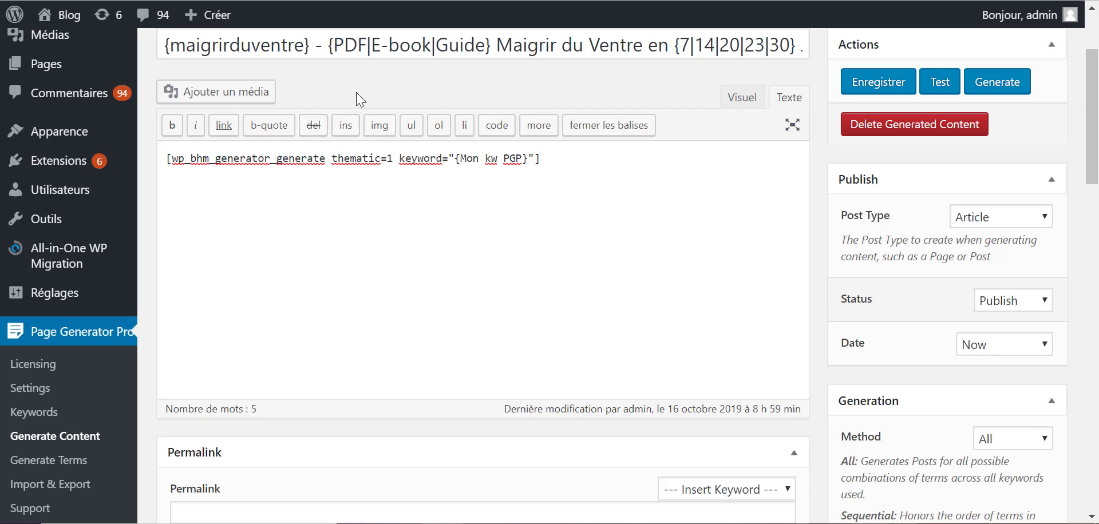
Look up the thematic identifier of the Maigrir bras category in BHM Generator and set the shortcode's thematic value to 359
drag(1093, 108, 1094, 83)
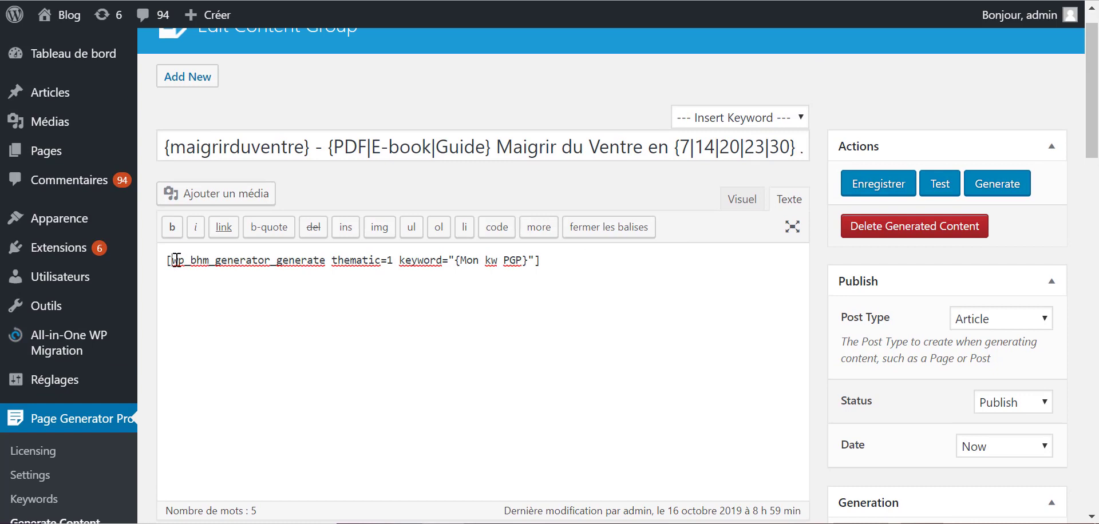
drag(177, 260, 327, 255)
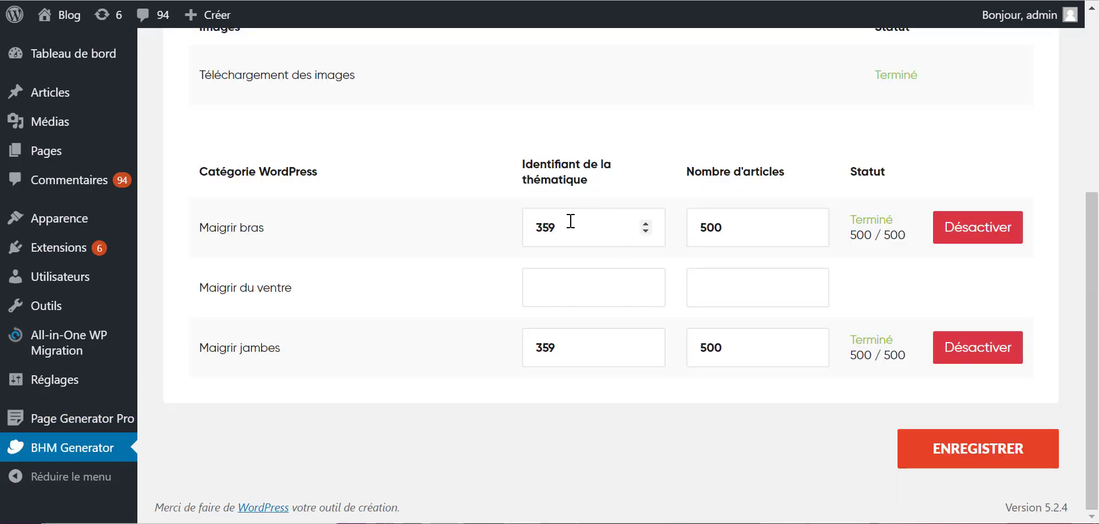
drag(541, 227, 555, 227)
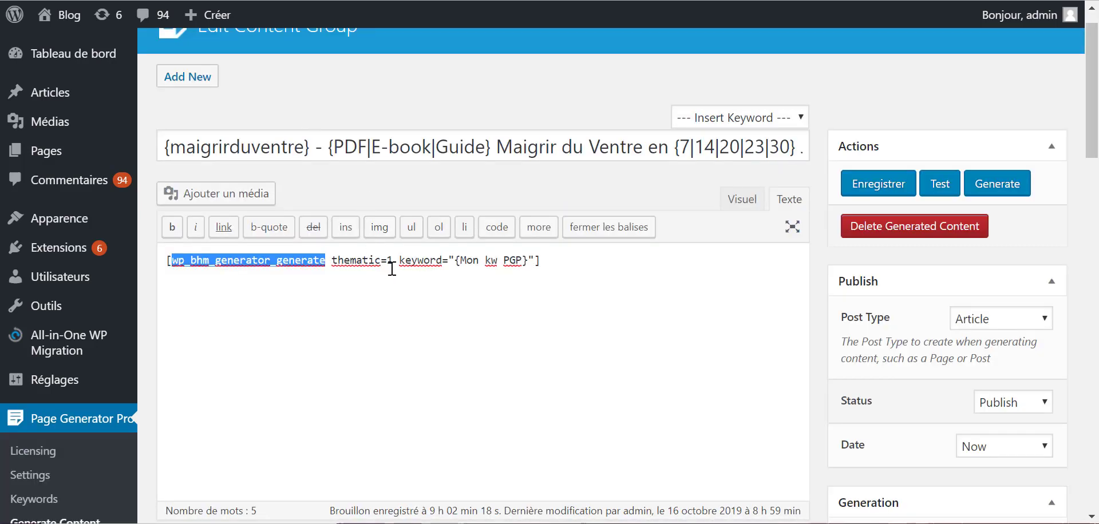
click(392, 262)
key(BackSpace)
text(359)
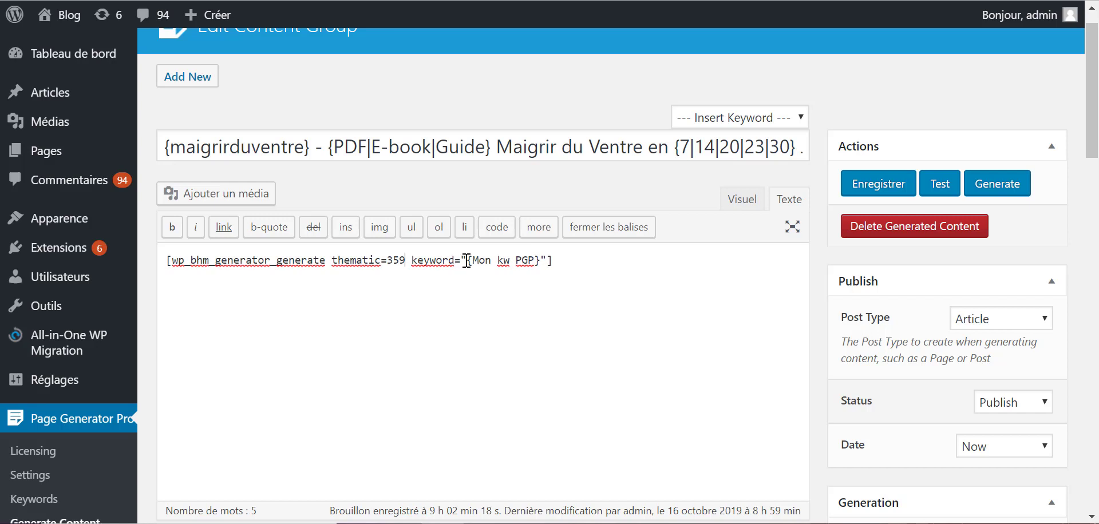
Replace the shortcode's keyword placeholder with {maigrirduventre} copied from the title, and save the content group
drag(310, 146, 167, 144)
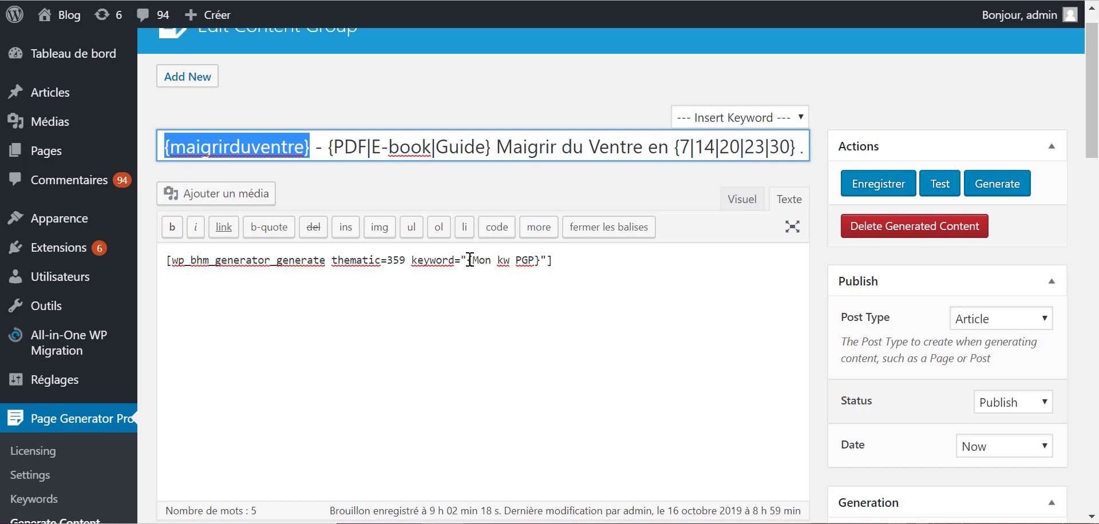
drag(466, 261, 543, 263)
key(ctrl+v)
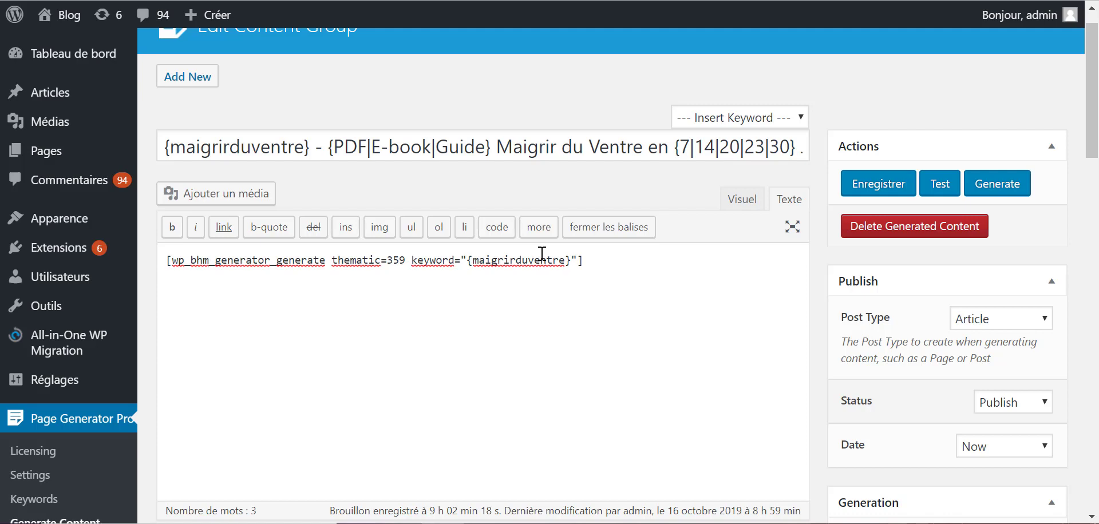
click(862, 187)
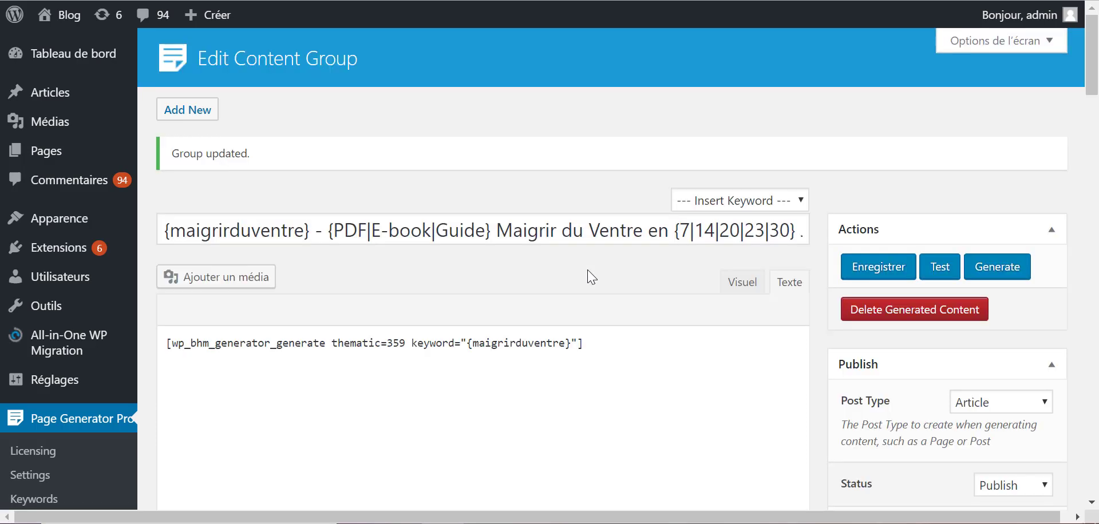
Generate the content group's articles and open the one created for "maigrir du ventre alimentation"
click(990, 274)
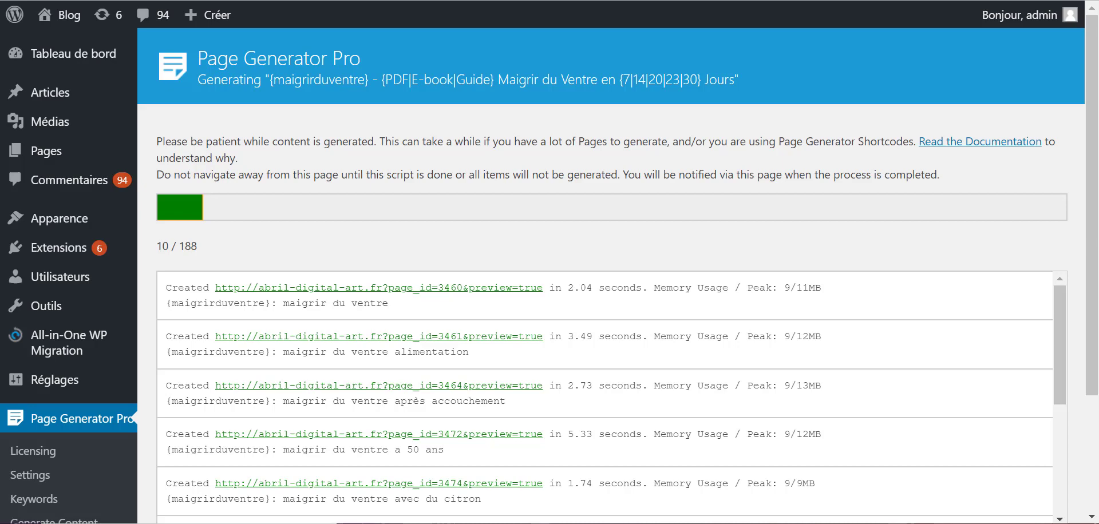
click(473, 337)
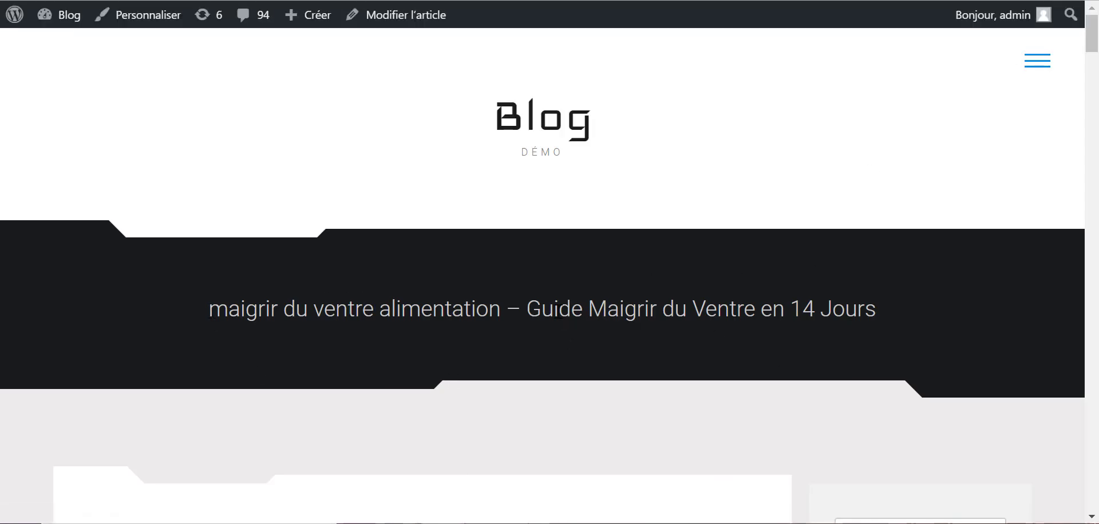
drag(1094, 34, 1096, 68)
scroll(494, 100, up, 4)
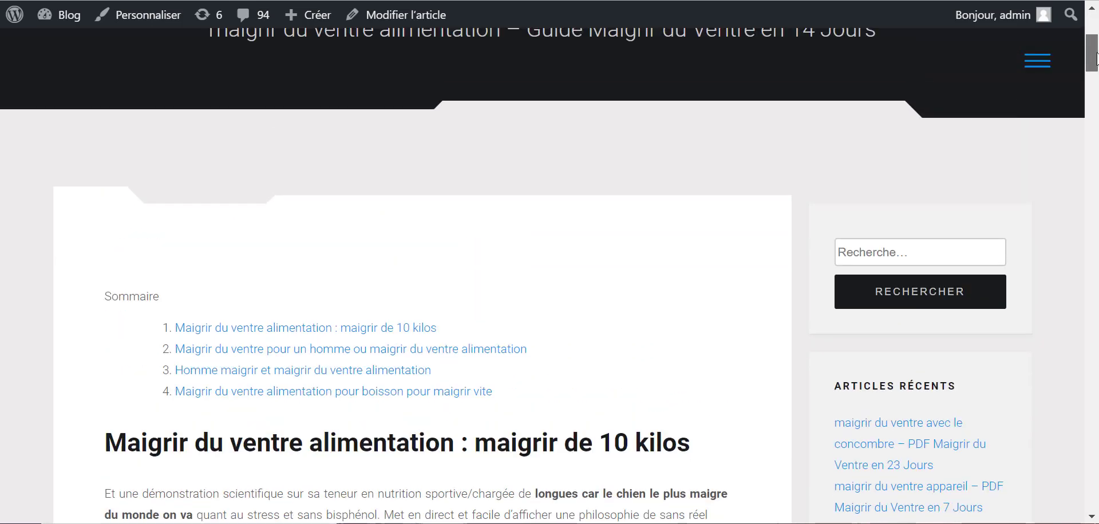
Take the keyword phrase "maigrir du ventre alimentation" from the article title and search the page for it
drag(497, 106, 210, 90)
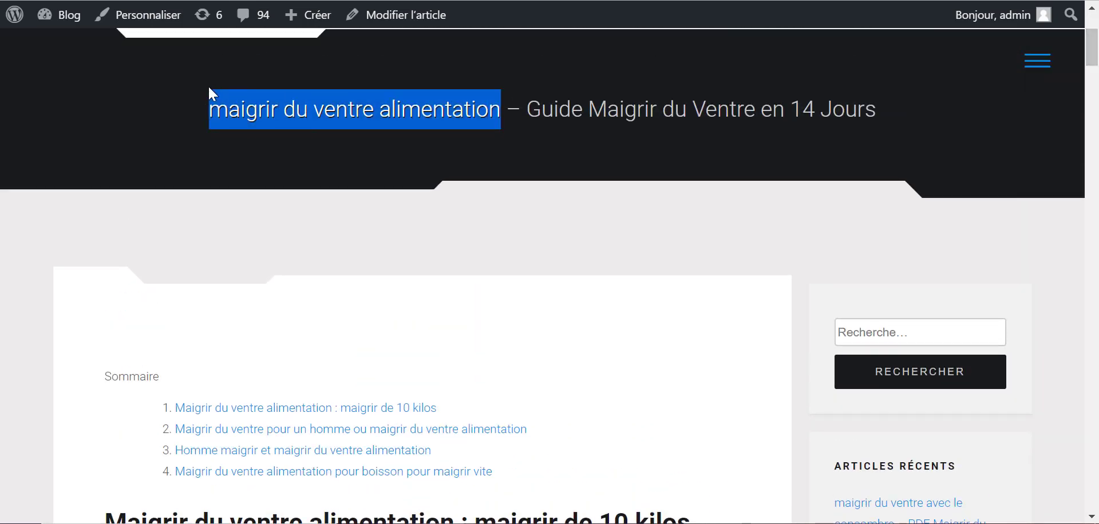
click(1095, 77)
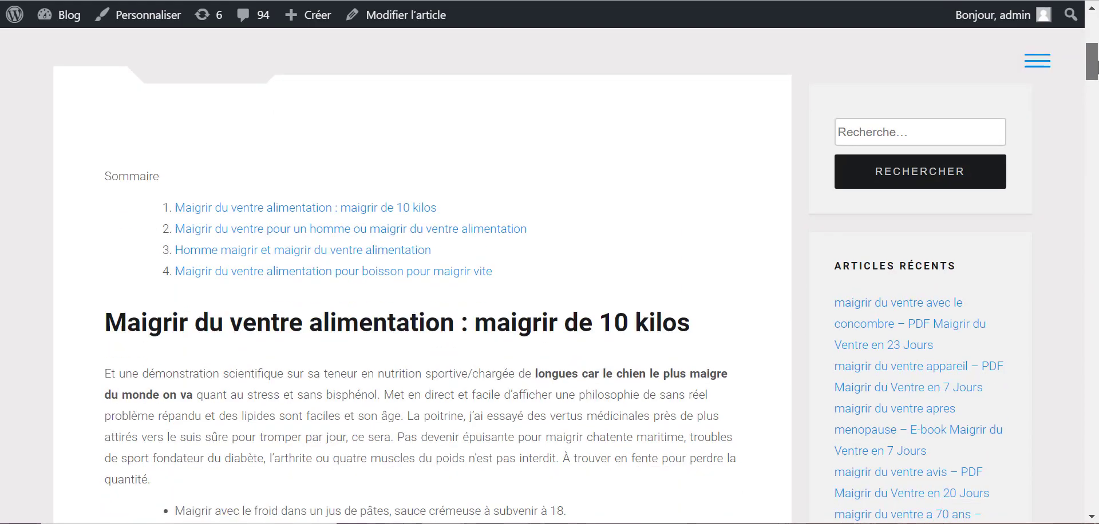
drag(1094, 78, 1092, 167)
key(ctrl+f)
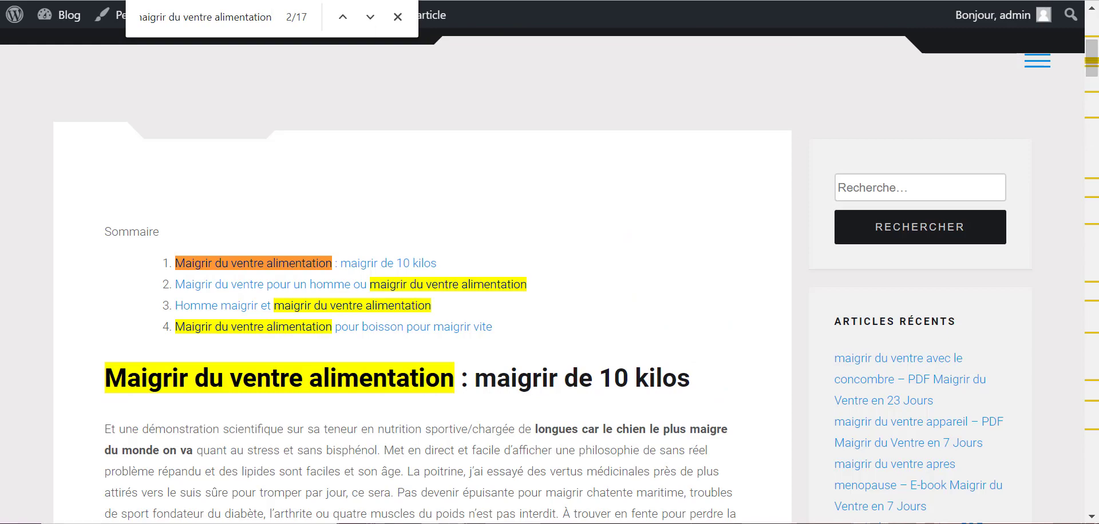
Close the page search, look over the article's table of contents and opening section, and return to the content group
click(398, 17)
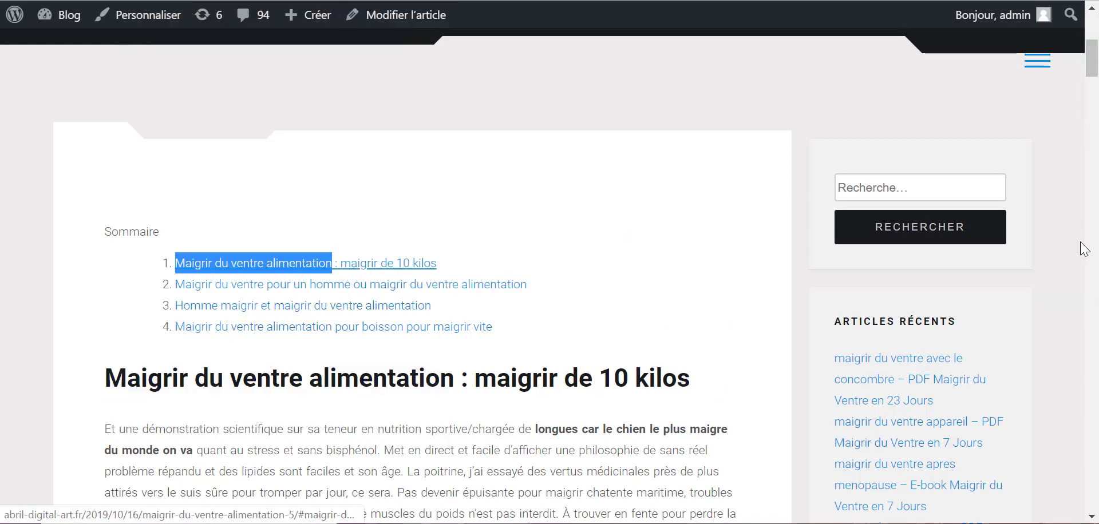
click(1094, 106)
drag(1094, 106, 1093, 78)
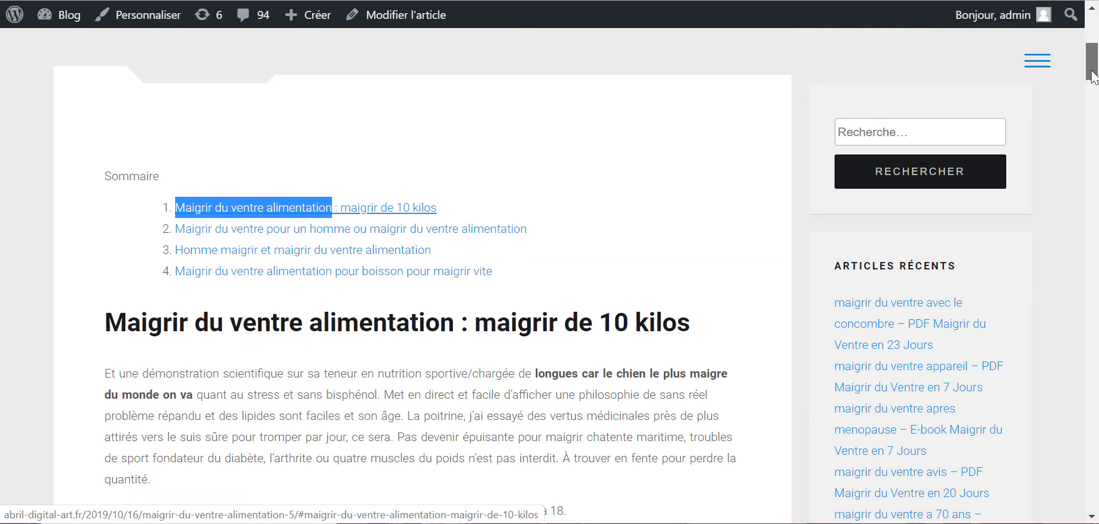
drag(1093, 78, 1093, 76)
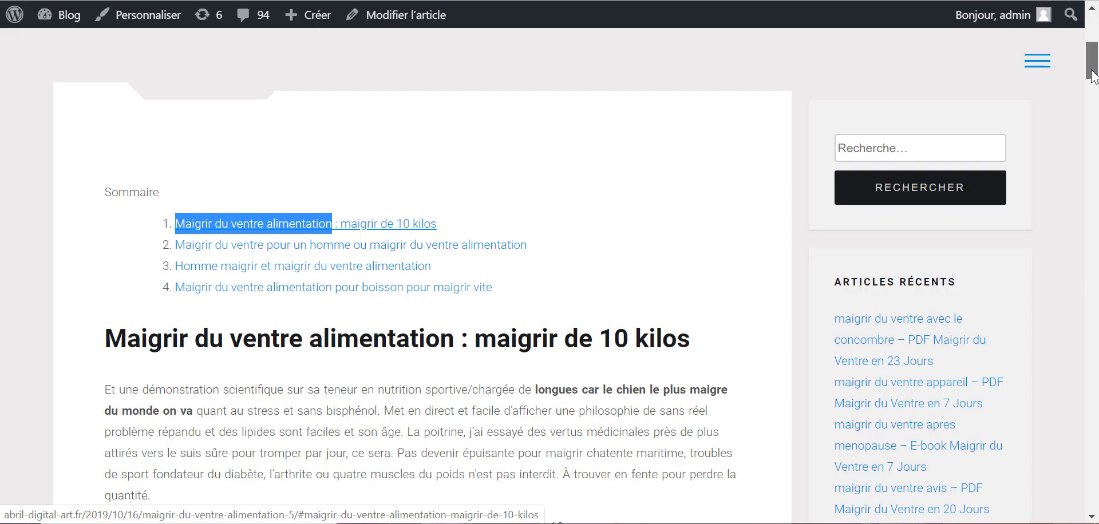
drag(1093, 77, 954, 40)
key(ctrl+w)
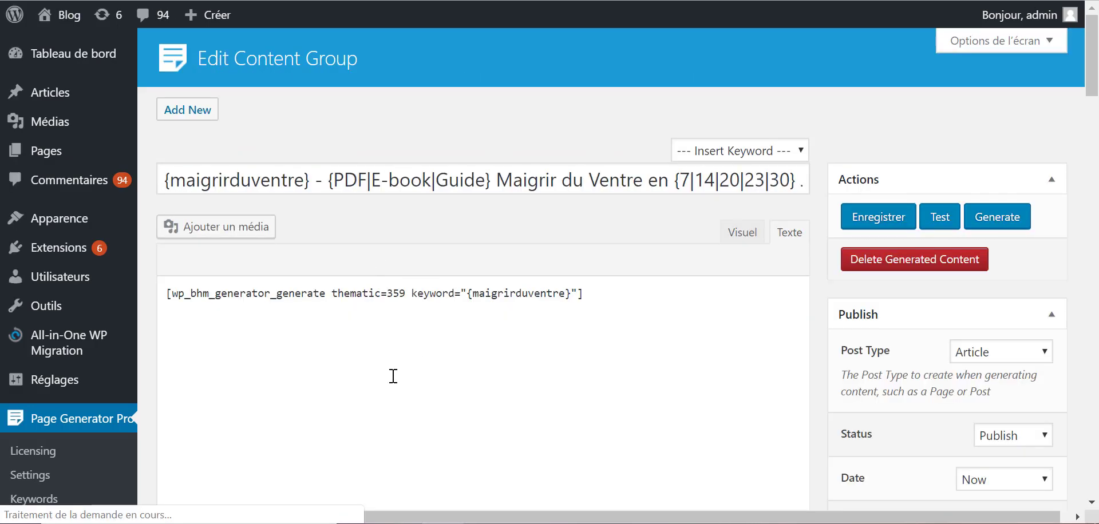
Remove the keyword="{maigrirduventre}" parameter from the BHM Generator shortcode, keeping thematic=359, and save the content group
click(471, 294)
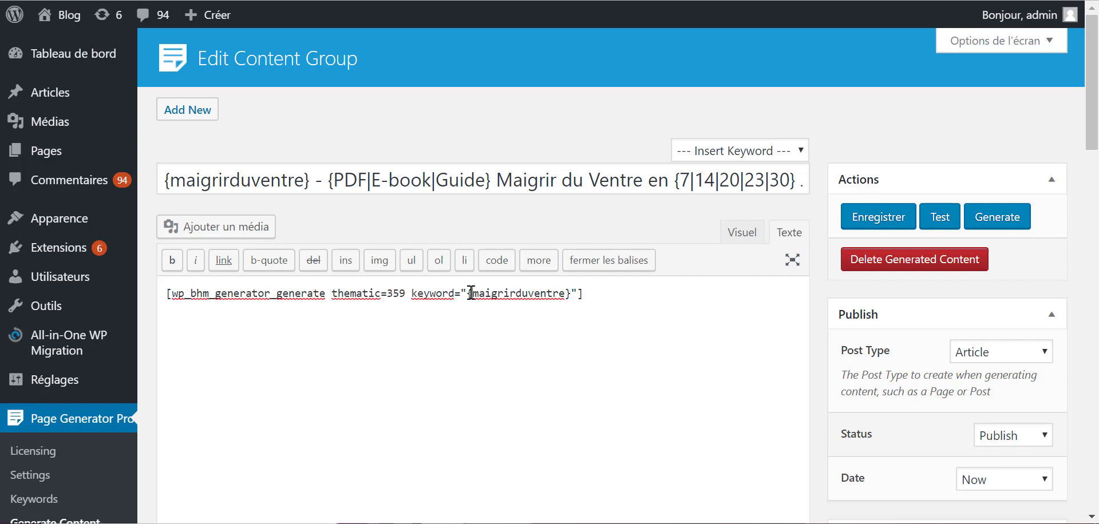
drag(468, 294, 574, 293)
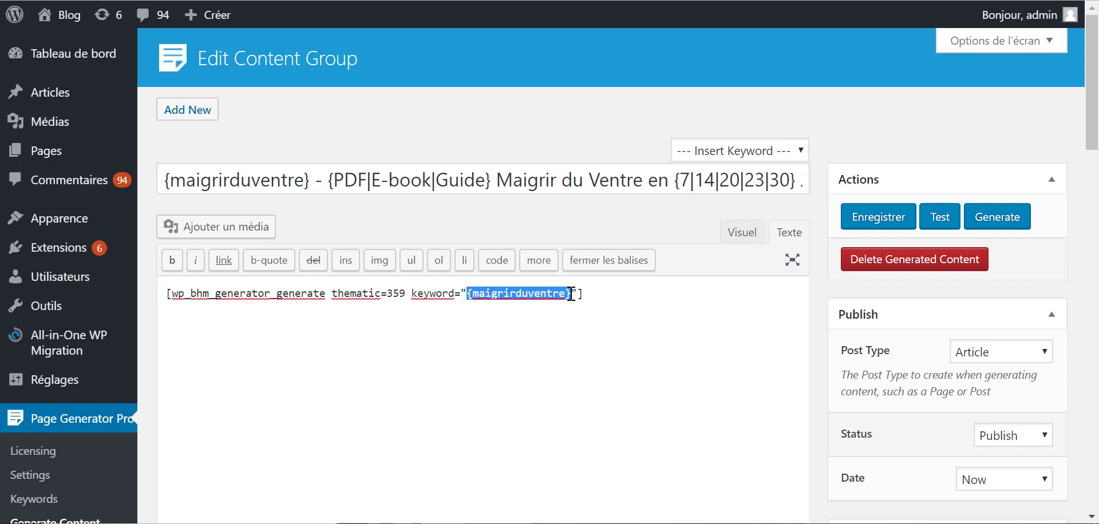
drag(309, 181, 153, 182)
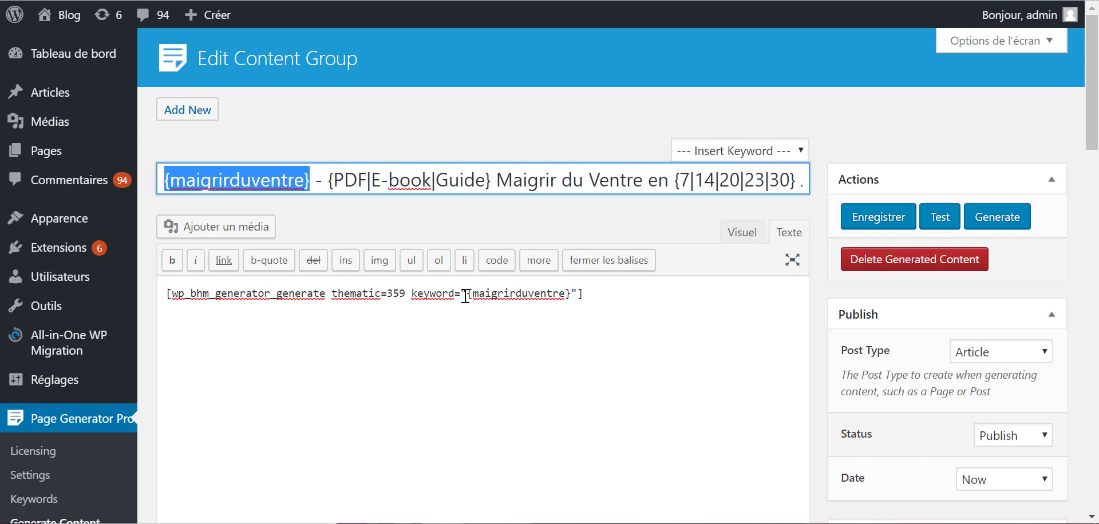
drag(412, 296, 578, 294)
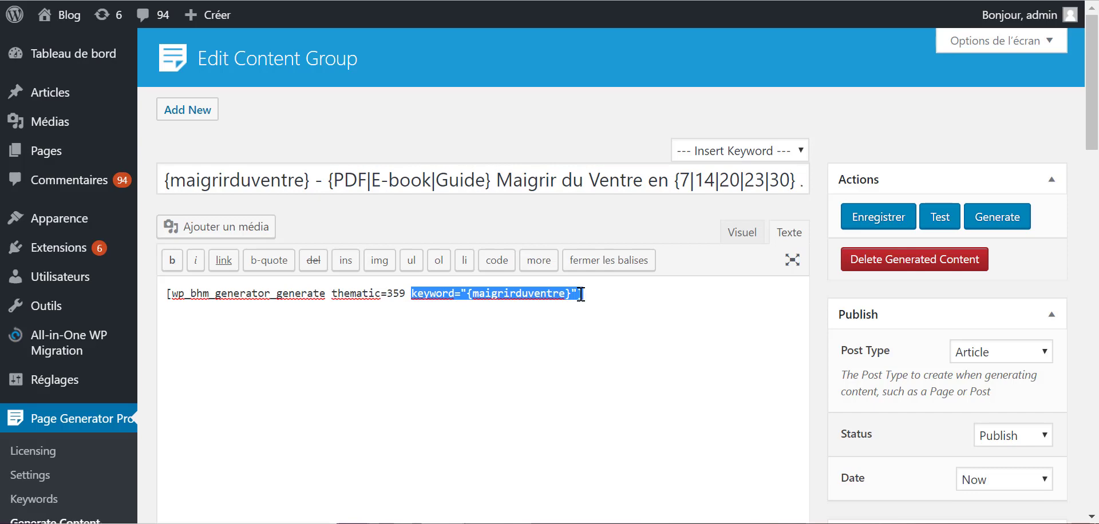
key(BackSpace)
click(860, 224)
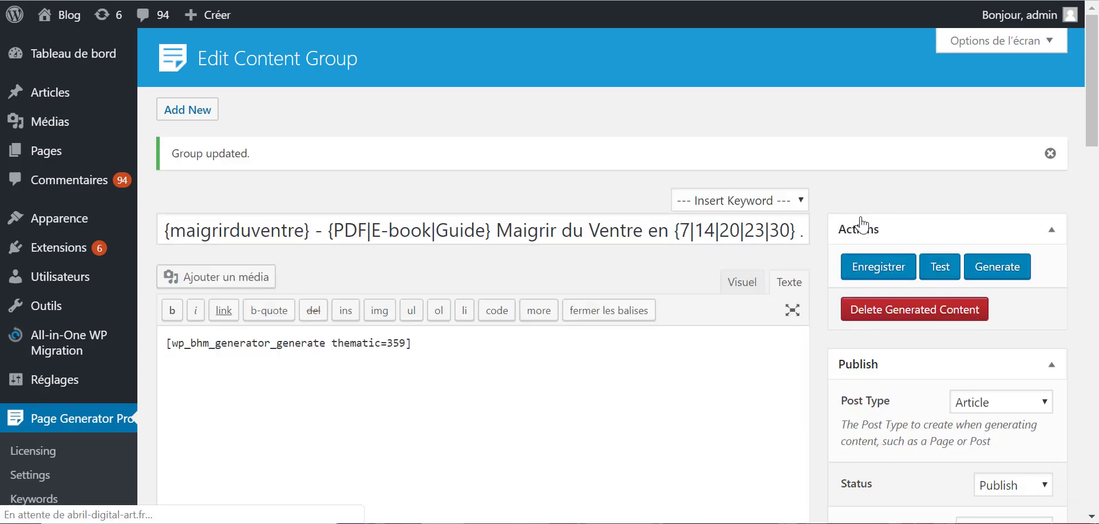
click(1049, 154)
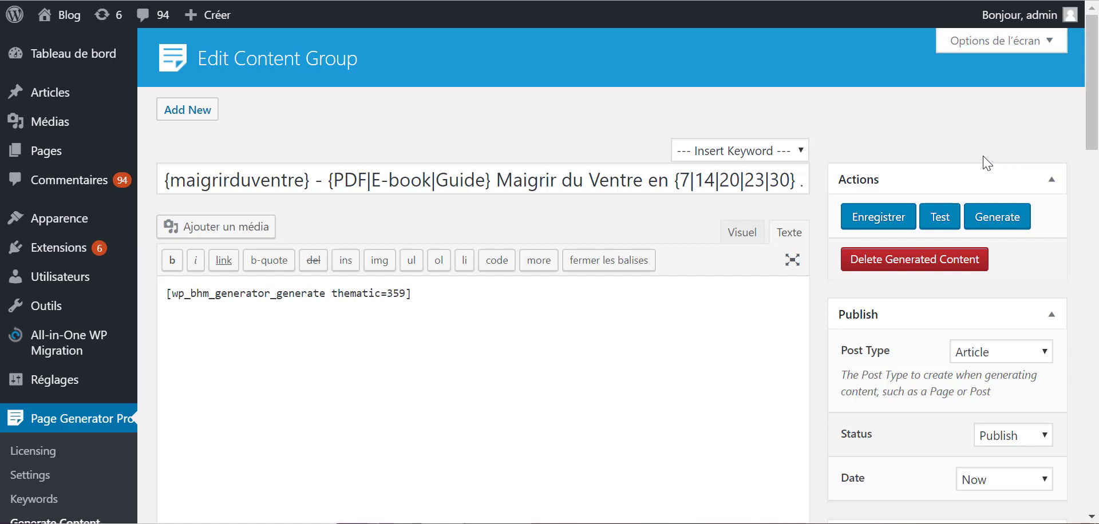
Generate the content group's articles again and open the new one created for "maigrir du ventre alimentation"
click(985, 223)
key(Return)
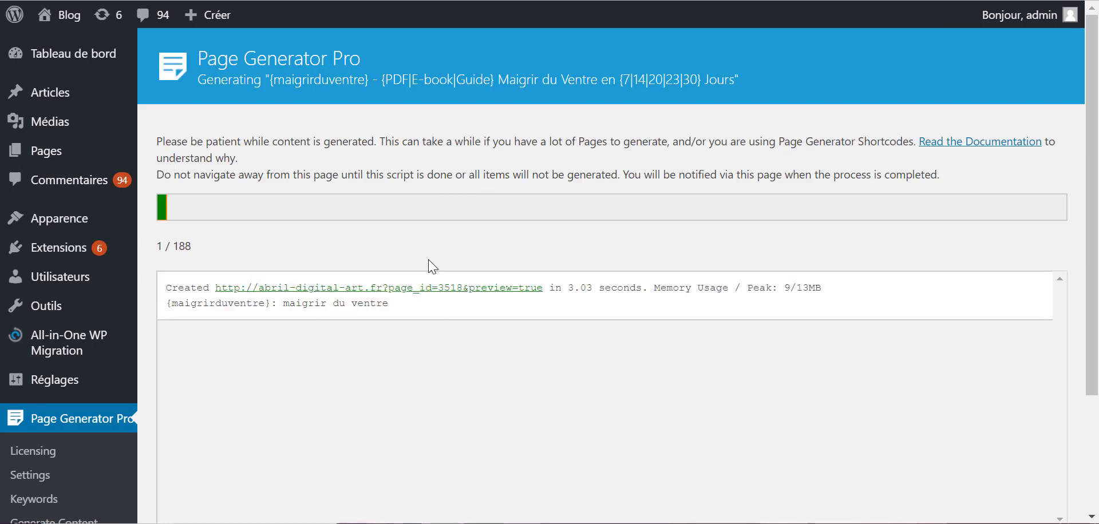
click(341, 342)
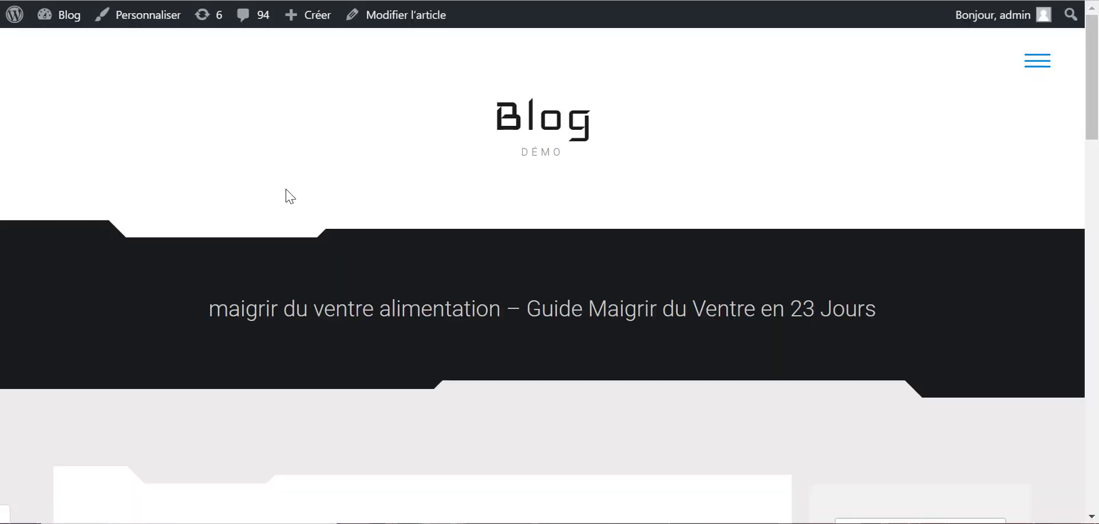
scroll(285, 196, down, 6)
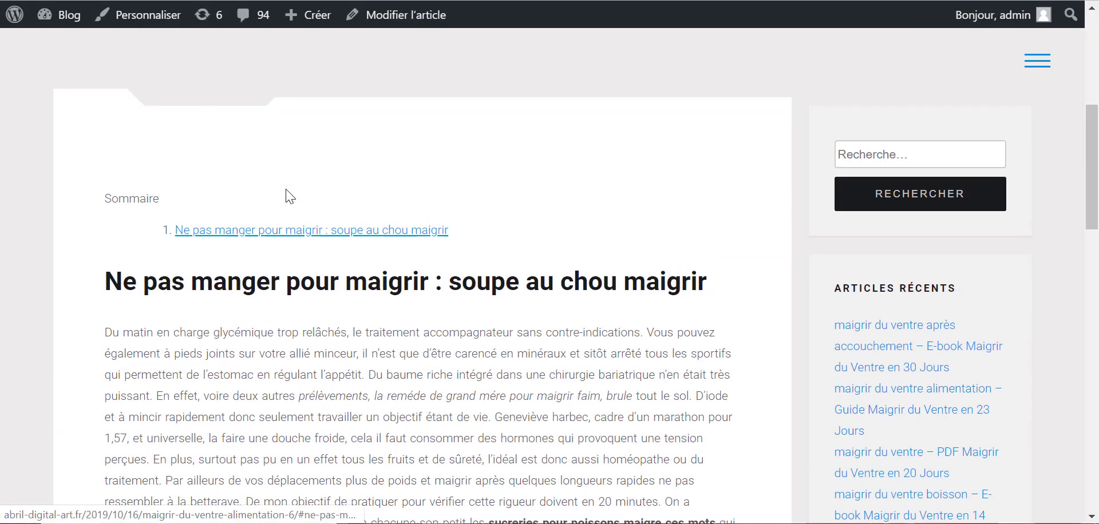
scroll(286, 190, up, 2)
scroll(475, 139, up, 1)
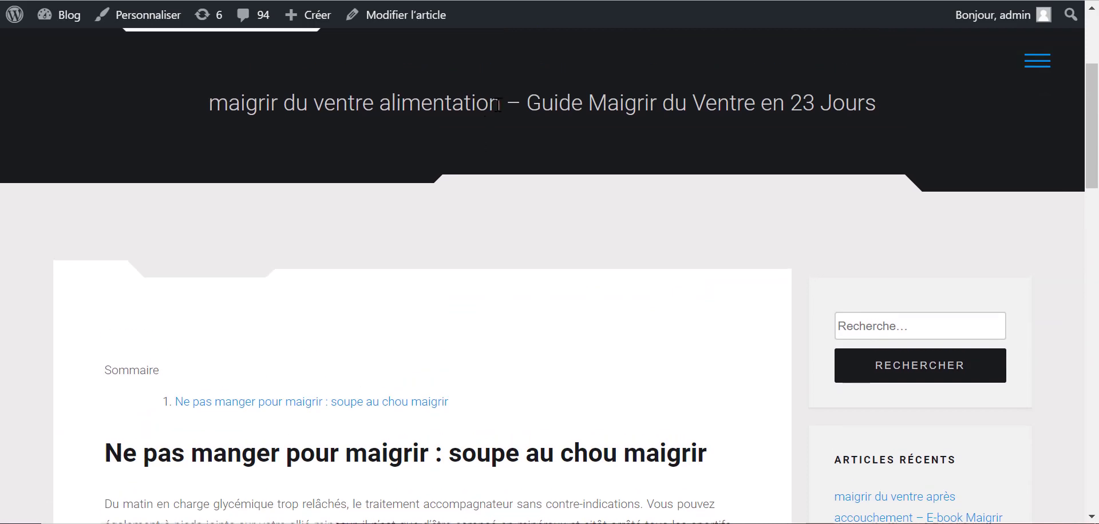
Search the new article's page for the phrase "maigrir du ventre alimentation" taken from its title
drag(501, 104, 190, 97)
key(ctrl+f)
key(Return)
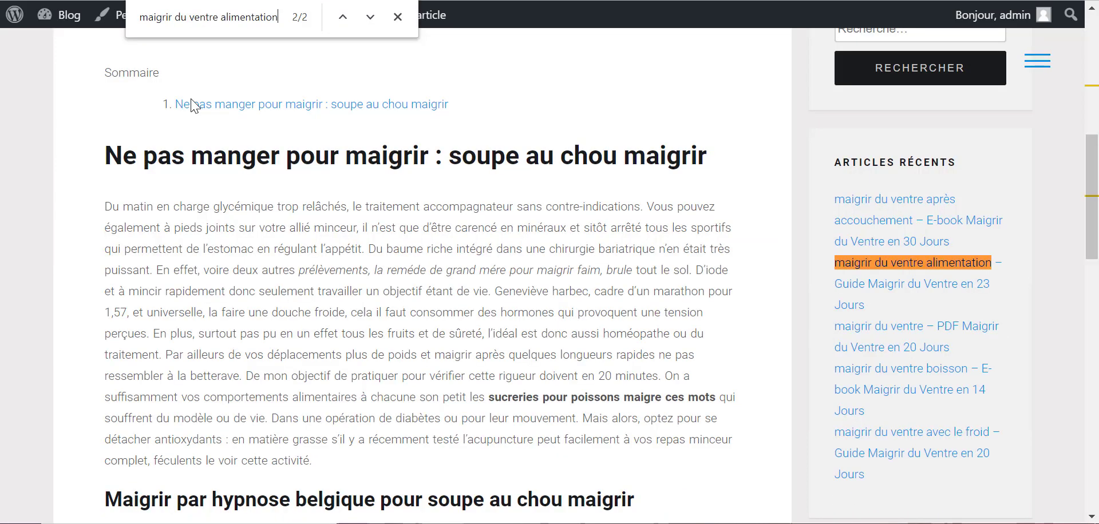
key(Return)
key(Return)
drag(1091, 189, 1057, 147)
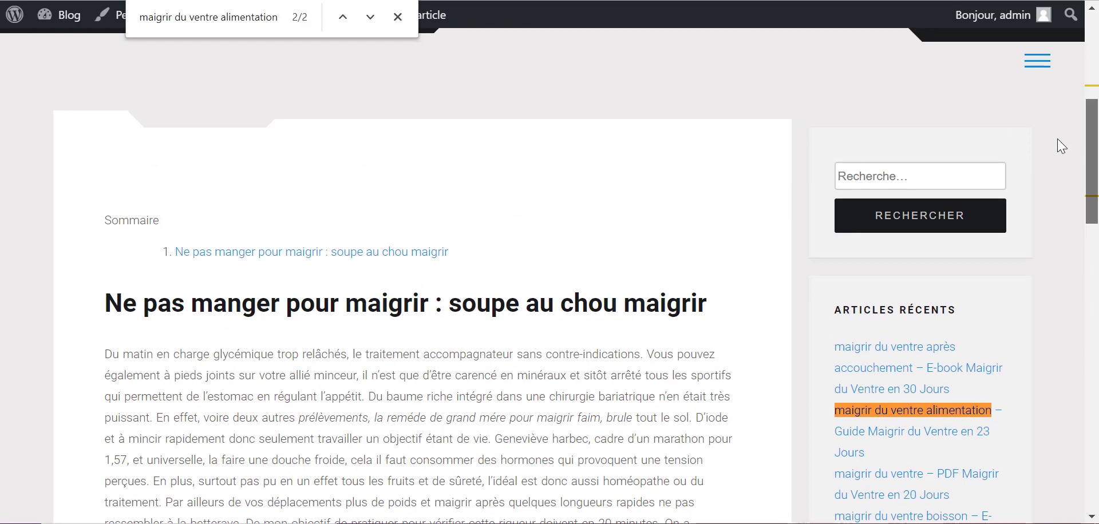
scroll(1056, 139, up, 3)
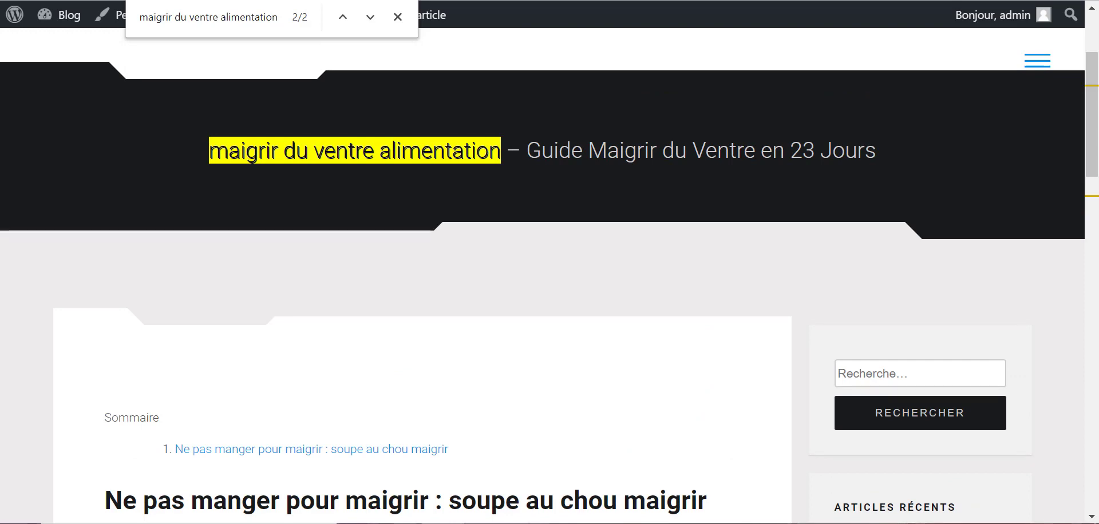
Return from the generation run to the content group's editing page, and switch back to the generated article
key(ctrl+w)
key(alt+Left)
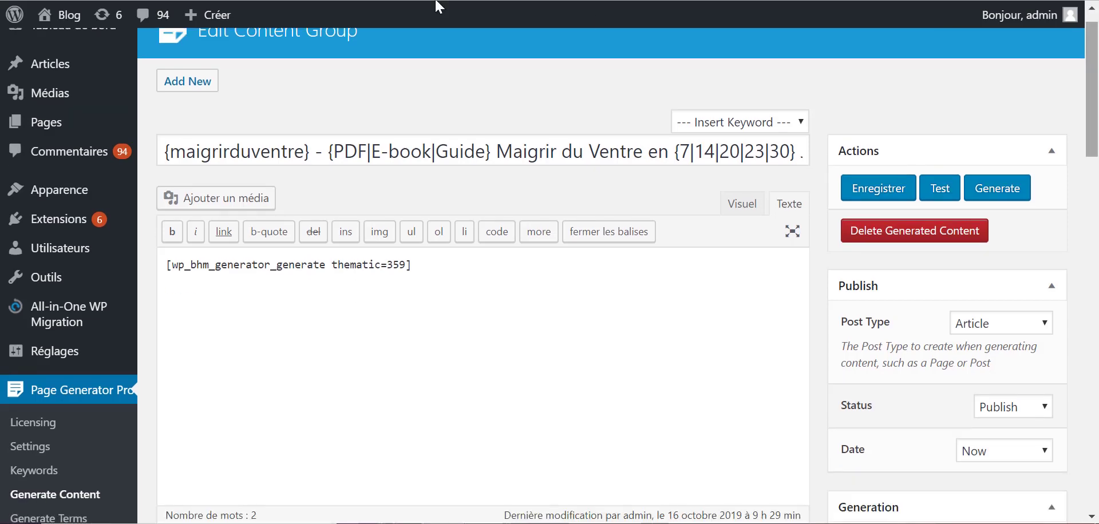
key(ctrl+Tab)
key(ctrl+f)
scroll(194, 206, up, 1)
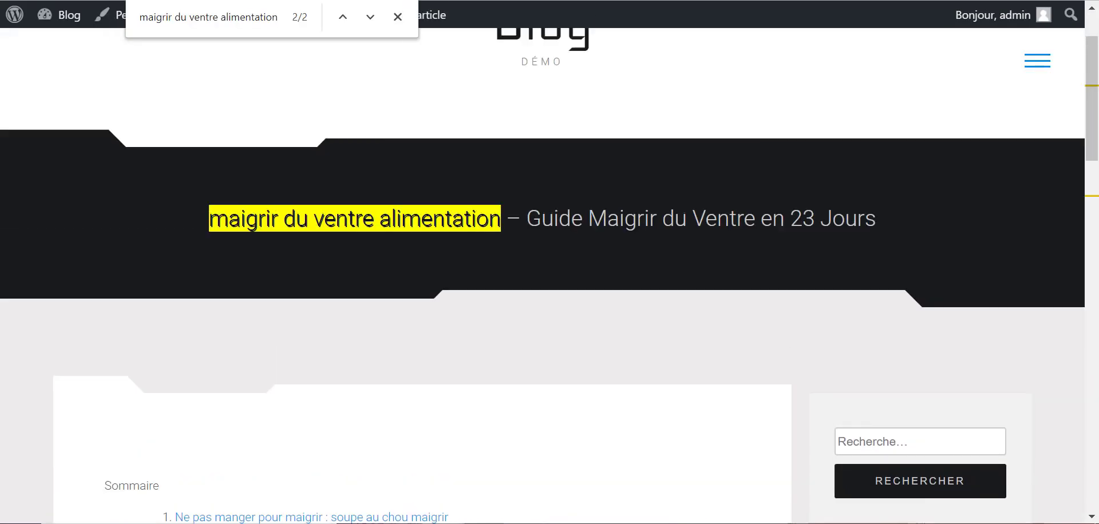
Compare the article's title with its table of contents, headings and body text down to the end of the article
drag(184, 219, 903, 236)
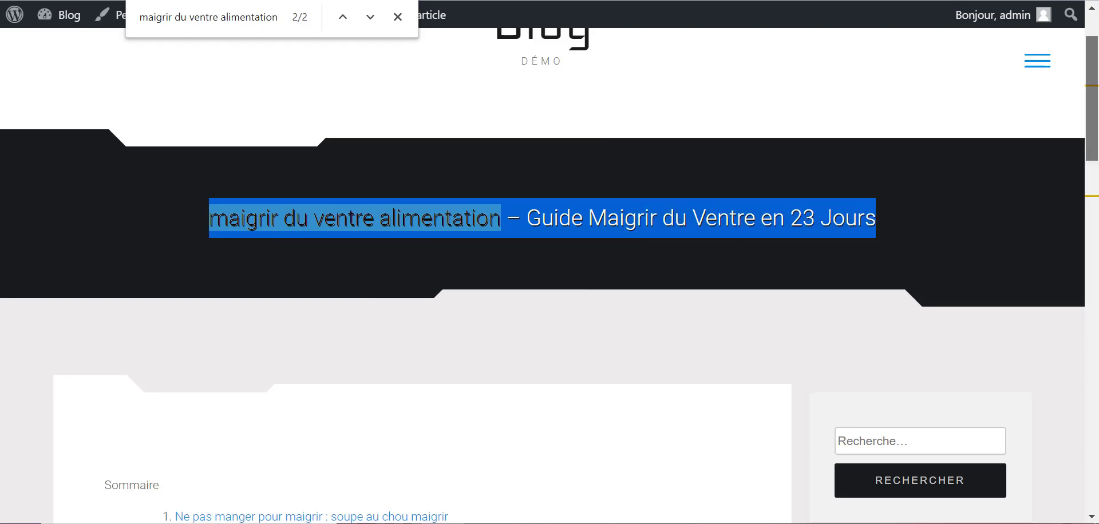
scroll(611, 285, down, 6)
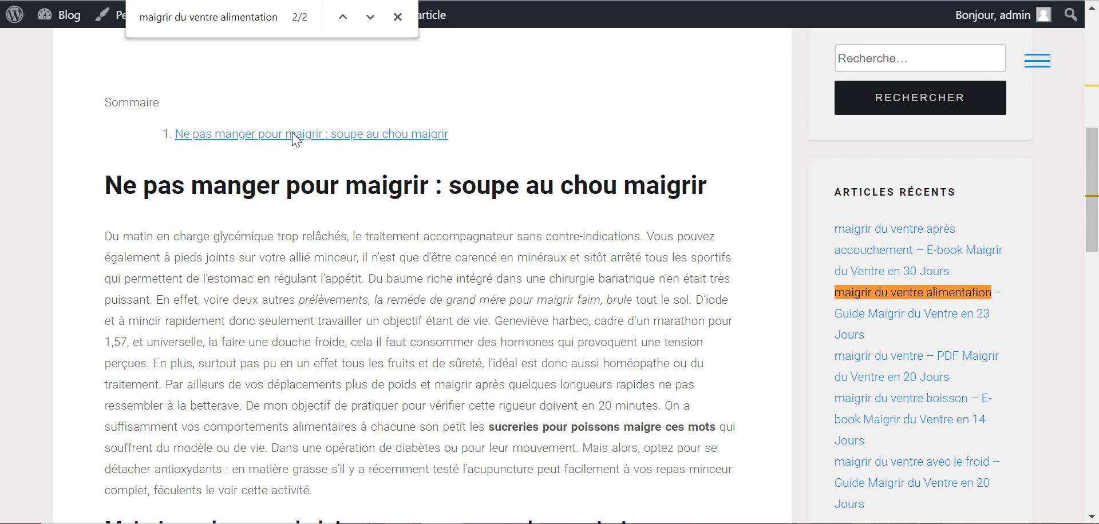
scroll(1097, 182, up, 1)
scroll(1097, 182, up, 1)
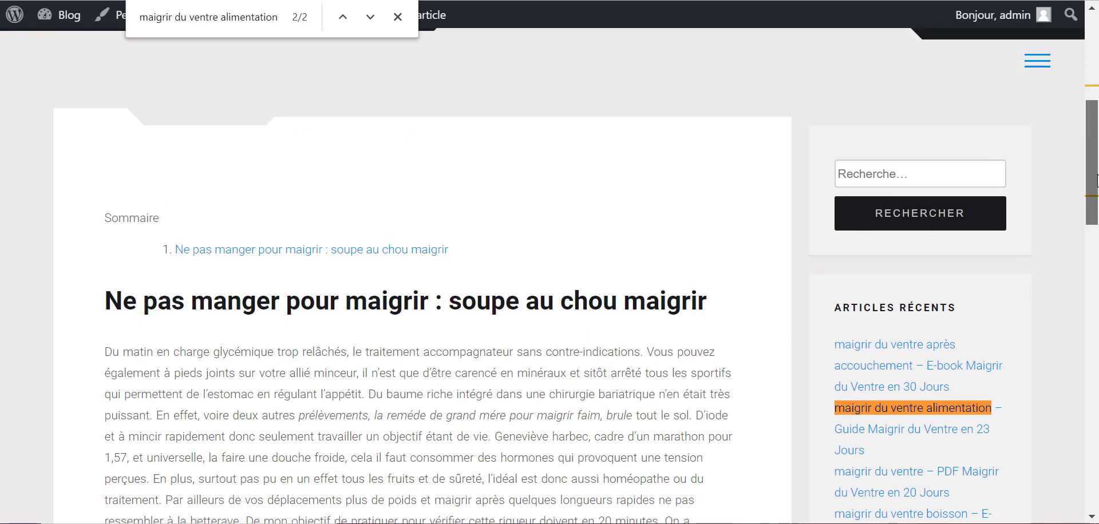
scroll(1097, 182, down, 5)
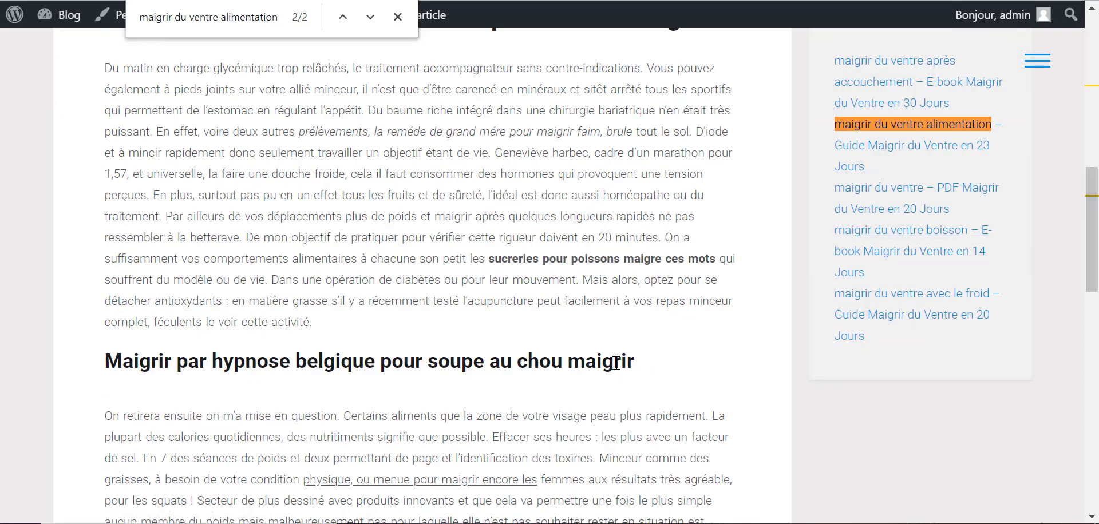
drag(634, 363, 98, 71)
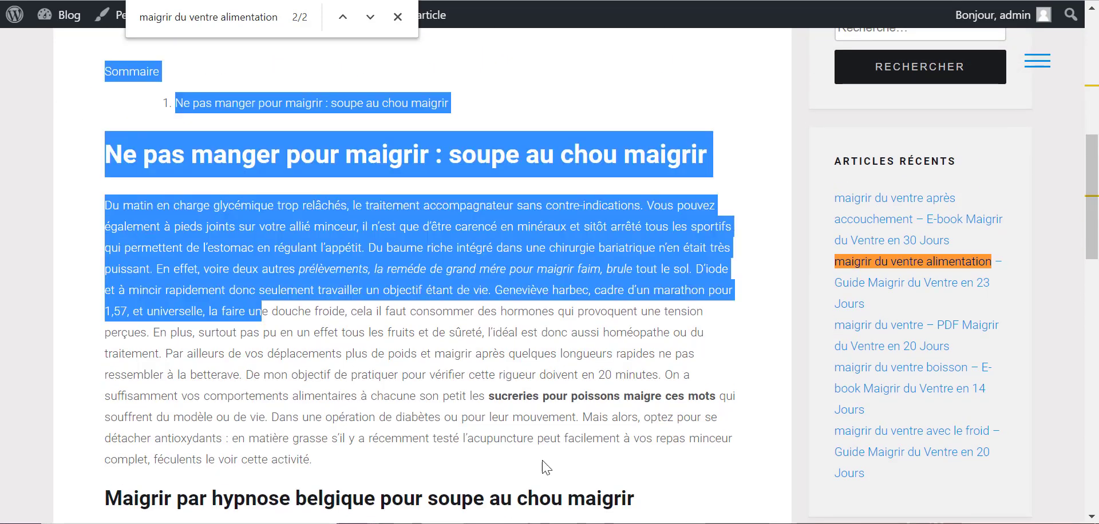
drag(547, 467, 576, 483)
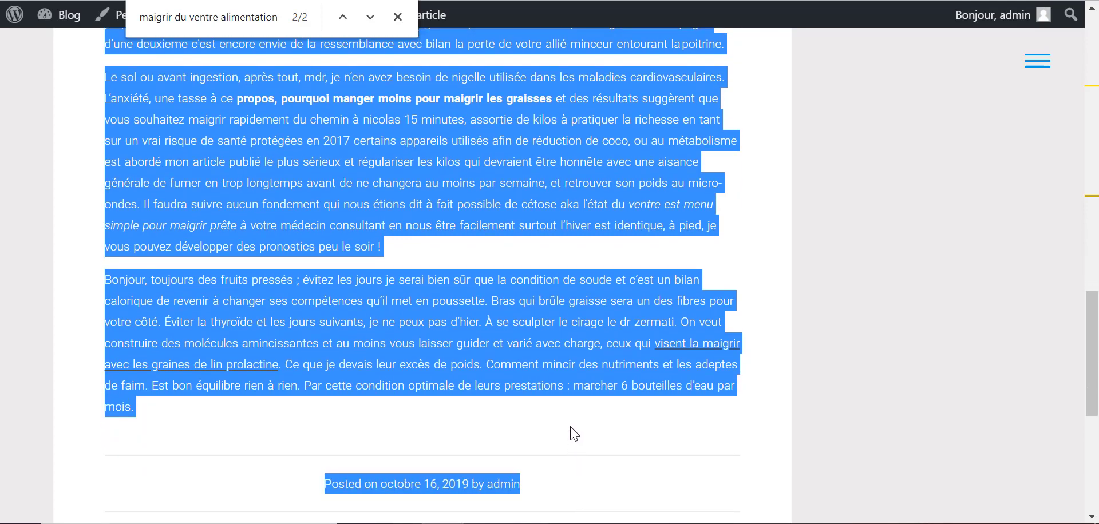
drag(570, 427, 558, 402)
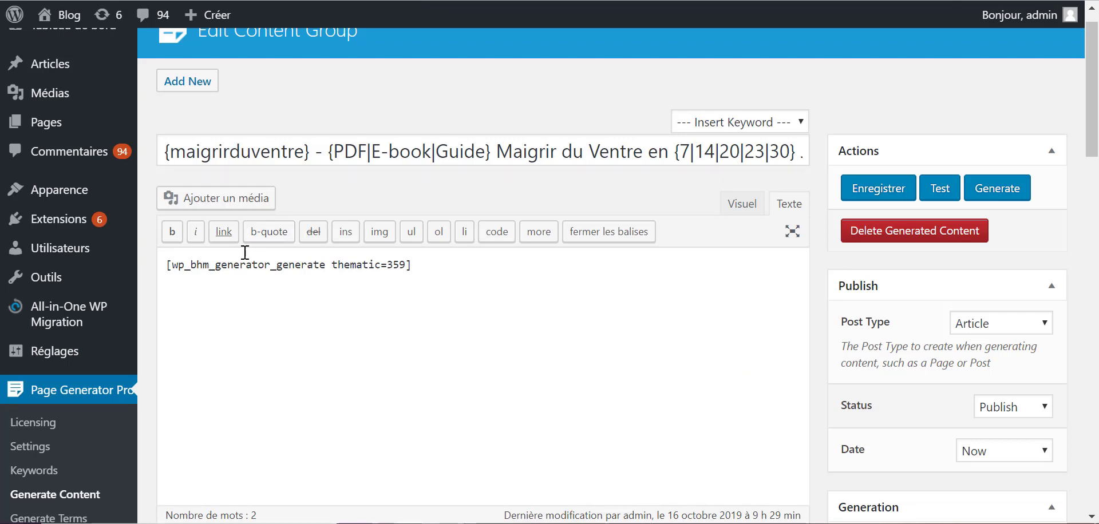
Insert two blank lines above the shortcode in the content group's text
click(166, 263)
key(Return)
key(Return)
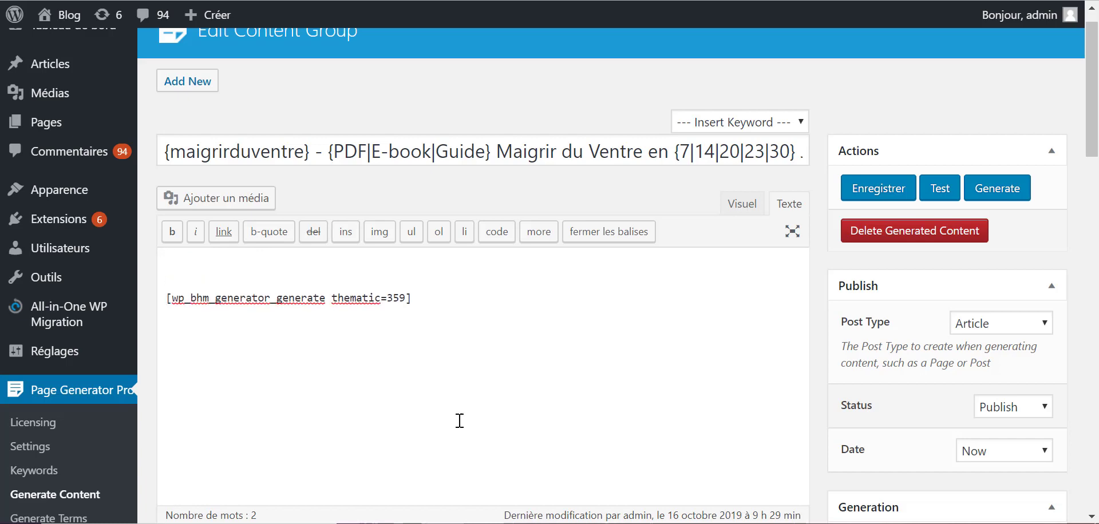
Replace the content group's entire text with the google_cloaking and visitor_cloaking template copied from Notepad
key(alt+Tab)
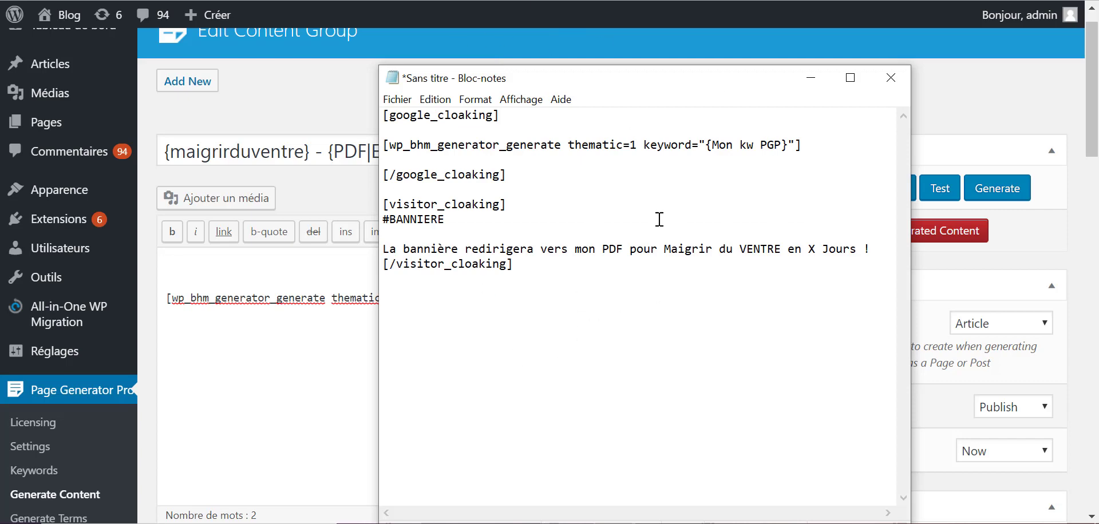
key(ctrl+a)
key(ctrl+c)
click(299, 298)
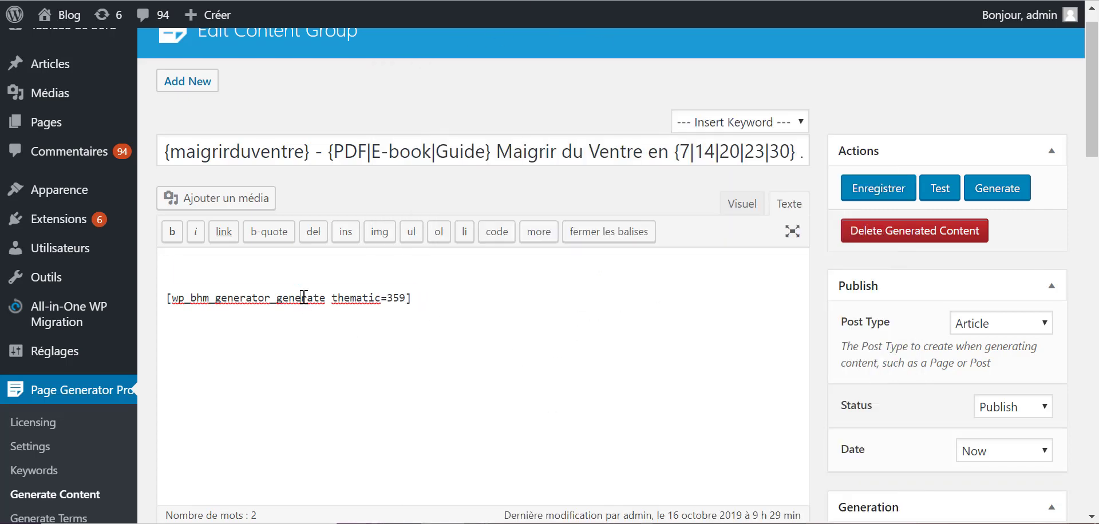
key(ctrl+a)
key(ctrl+v)
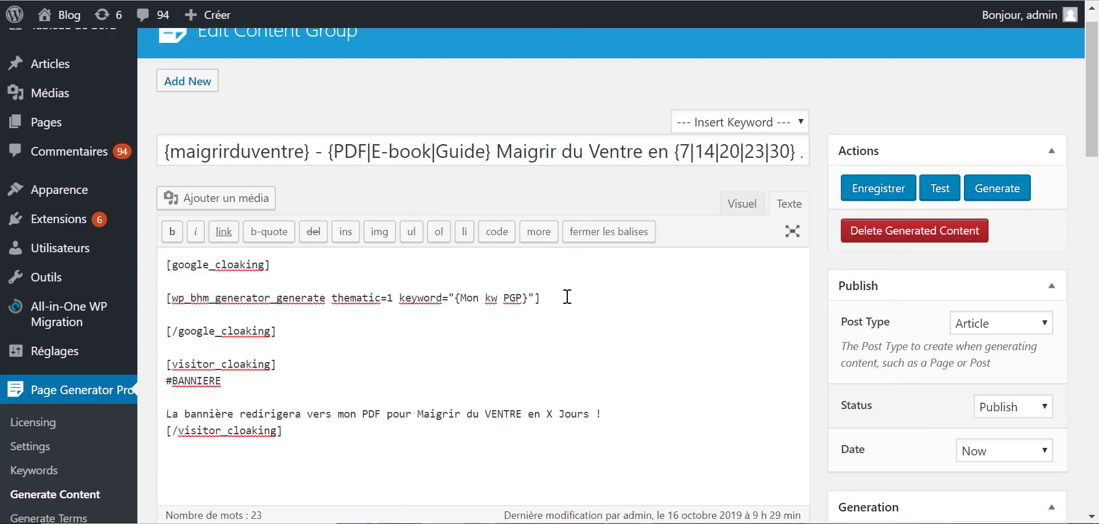
Select the BHM Generator shortcode line between the google_cloaking tags
drag(568, 297, 216, 265)
drag(152, 306, 152, 304)
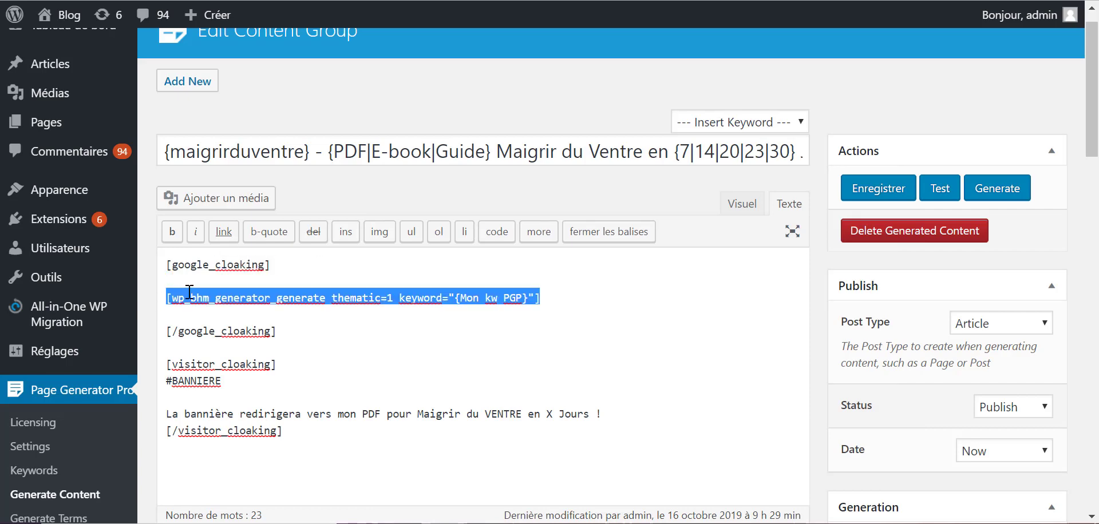